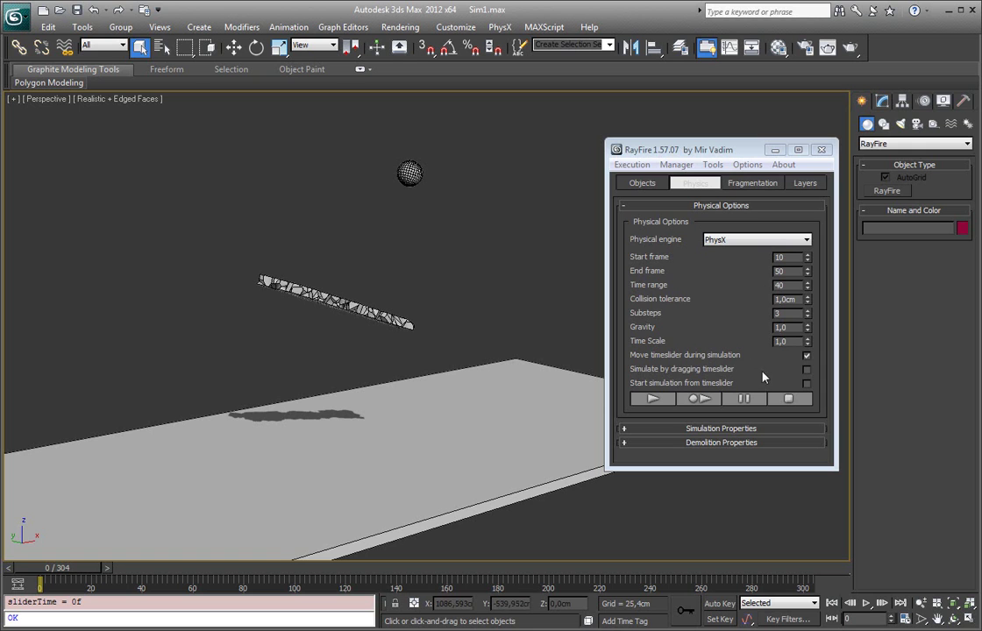
- Select the sphere and all slab fragments and add them to RayFire's Dynamic / Impact Objects
{"action": "left_click", "coordinate": [701, 294]}
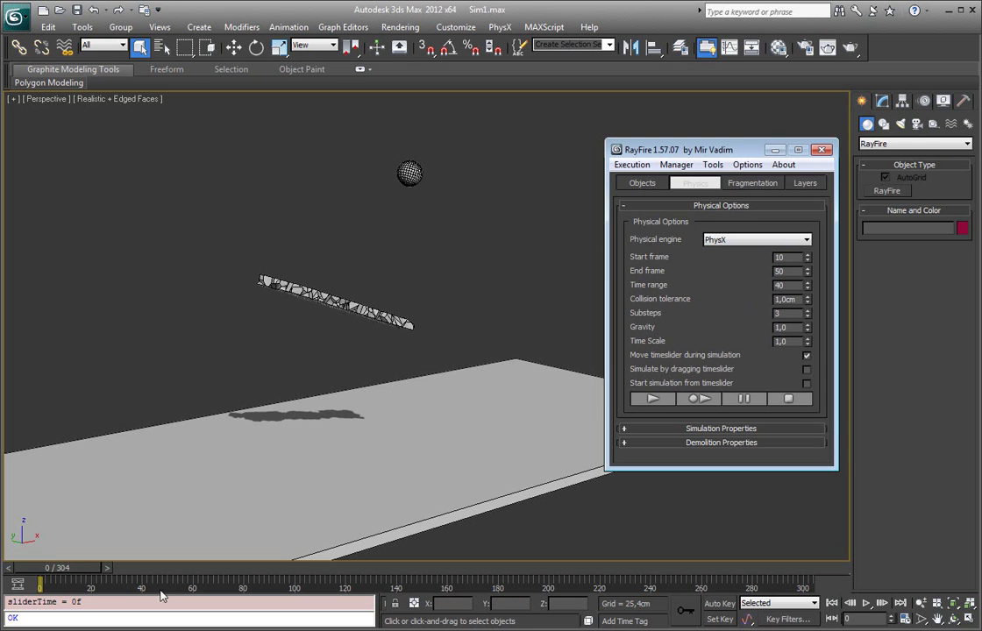
{"action": "mouse_move", "coordinate": [66, 568]}
{"action": "left_mouse_down"}
{"action": "mouse_move", "coordinate": [124, 571]}
{"action": "mouse_move", "coordinate": [64, 568]}
{"action": "left_mouse_up"}
{"action": "left_click_drag", "start_coordinate": [173, 132], "coordinate": [474, 344]}
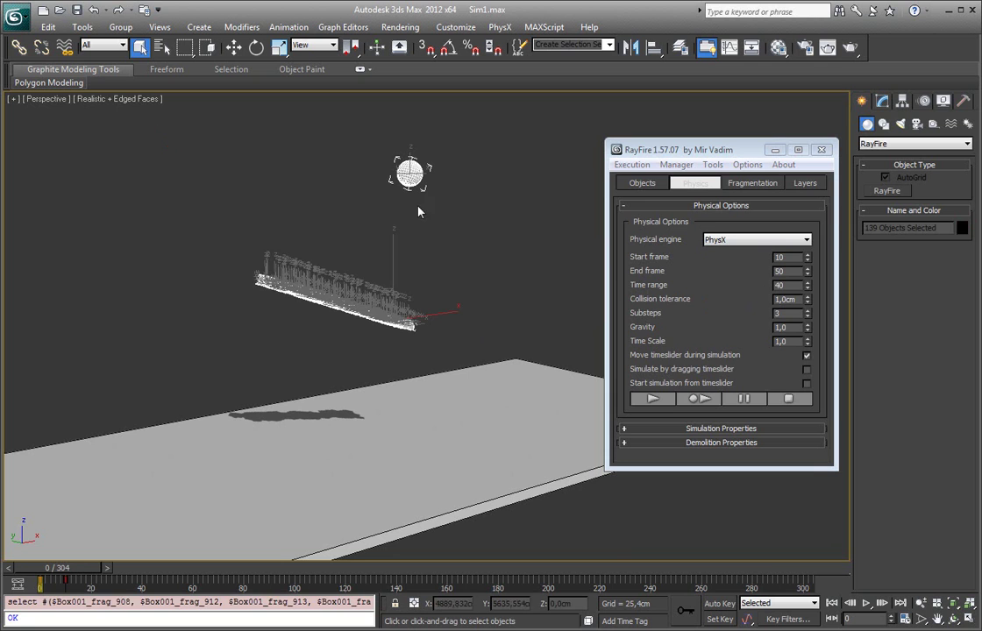
{"action": "left_click", "coordinate": [642, 182]}
{"action": "left_click", "coordinate": [651, 221]}
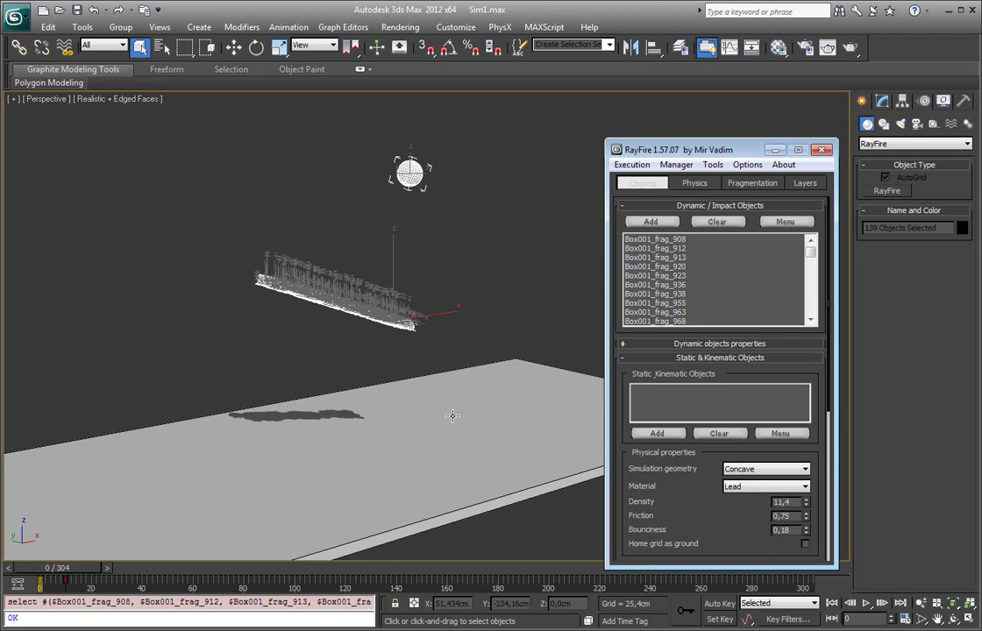
- Select the ground box Box004 and add it to the Static & Kinematic Objects
{"action": "left_click", "coordinate": [453, 416]}
{"action": "left_click", "coordinate": [452, 416]}
{"action": "left_click", "coordinate": [694, 183]}
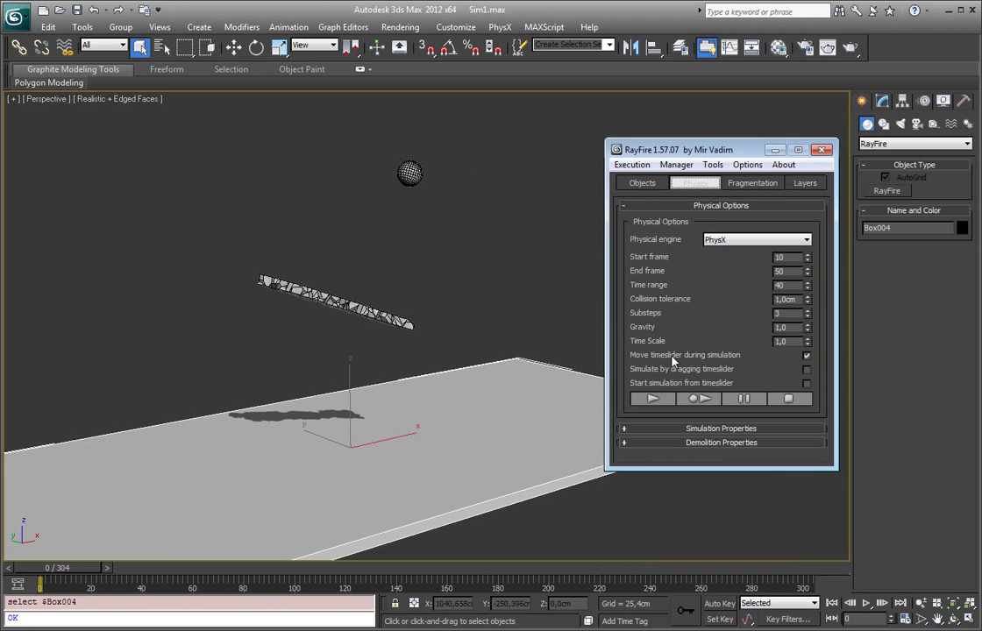
{"action": "left_click", "coordinate": [642, 182]}
{"action": "left_click", "coordinate": [657, 433]}
{"action": "left_click", "coordinate": [510, 360]}
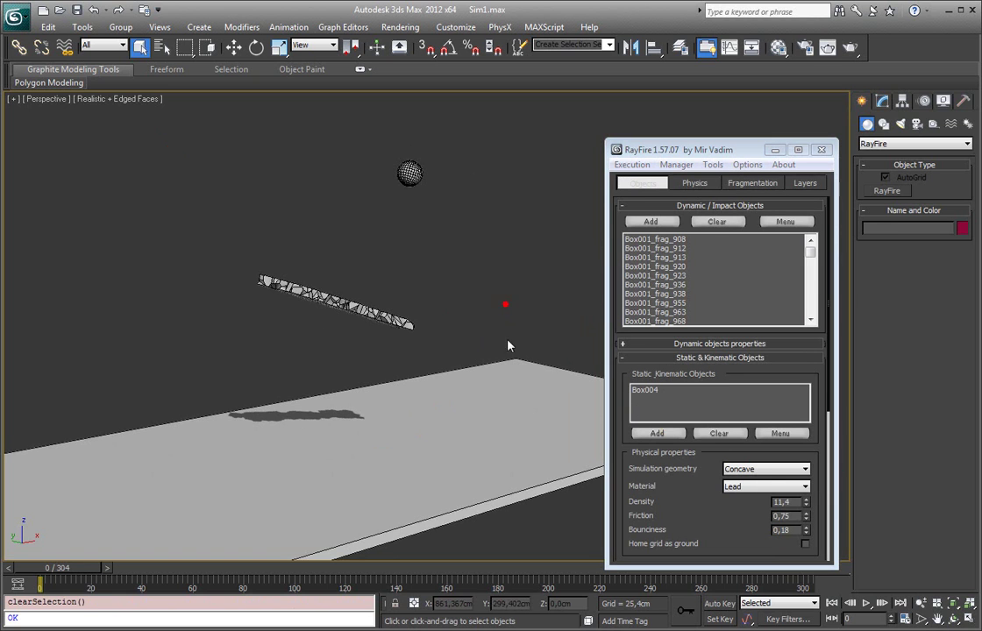
{"action": "left_click", "coordinate": [411, 411]}
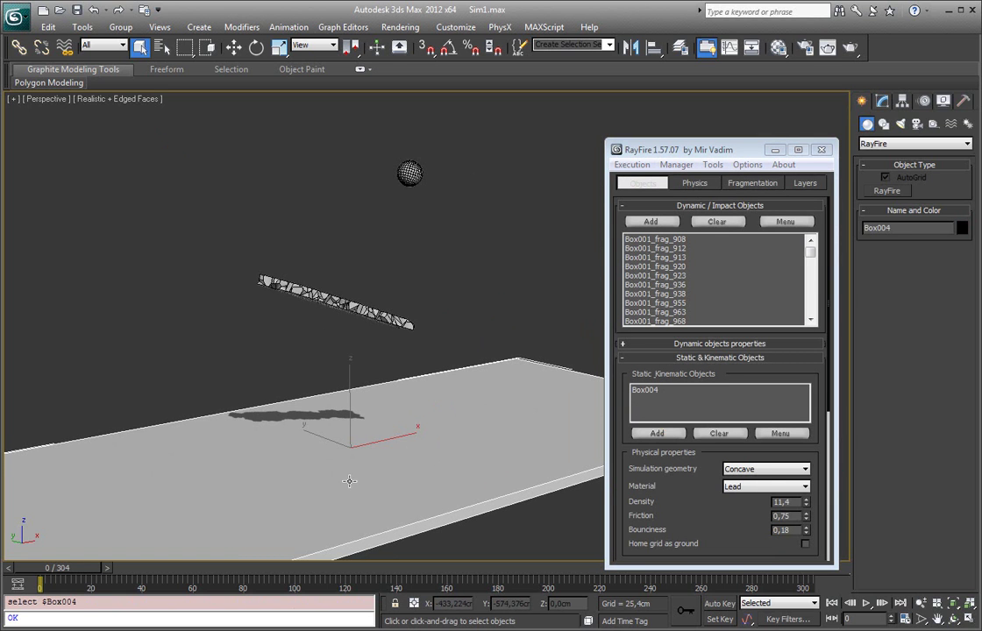
{"action": "left_click", "coordinate": [471, 282]}
{"action": "left_click", "coordinate": [466, 418]}
- Check the available physical engines in the Physical Options and choose PhysX
{"action": "left_click", "coordinate": [694, 183]}
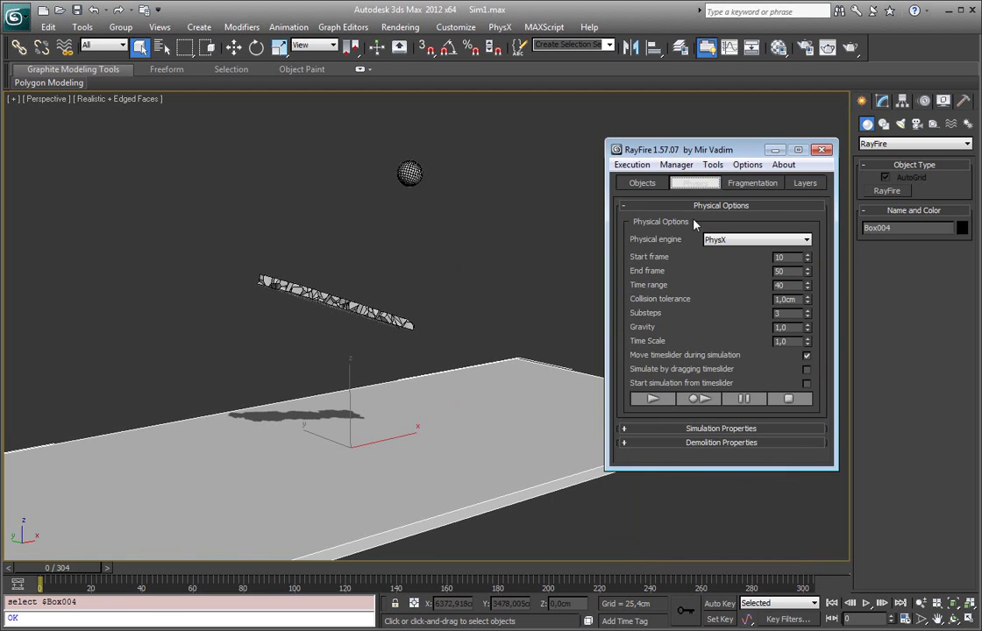
{"action": "left_click", "coordinate": [730, 244]}
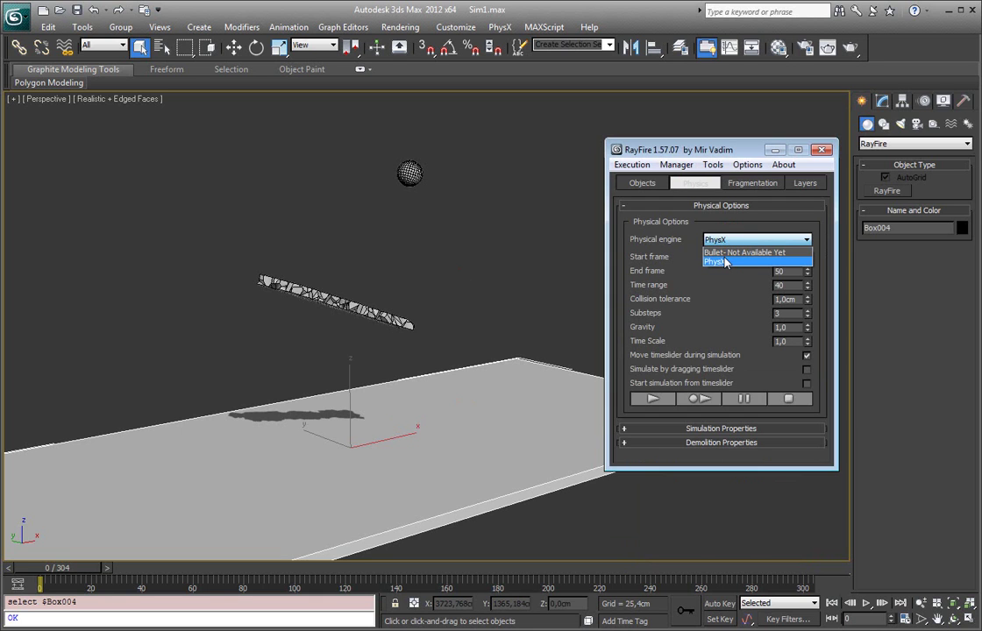
{"action": "left_click", "coordinate": [719, 263]}
{"action": "left_click", "coordinate": [725, 240]}
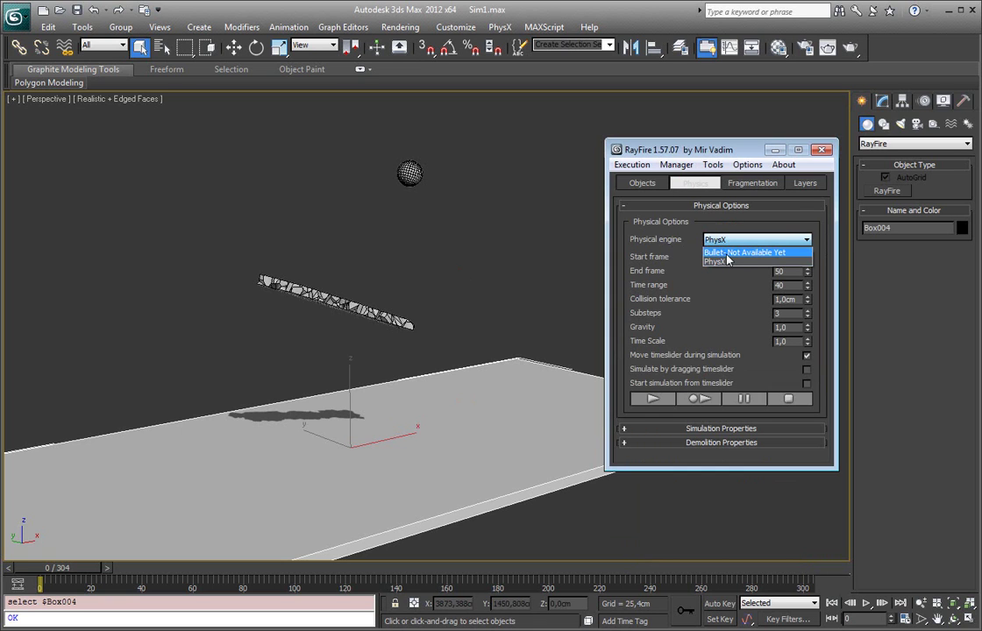
{"action": "left_click", "coordinate": [728, 262]}
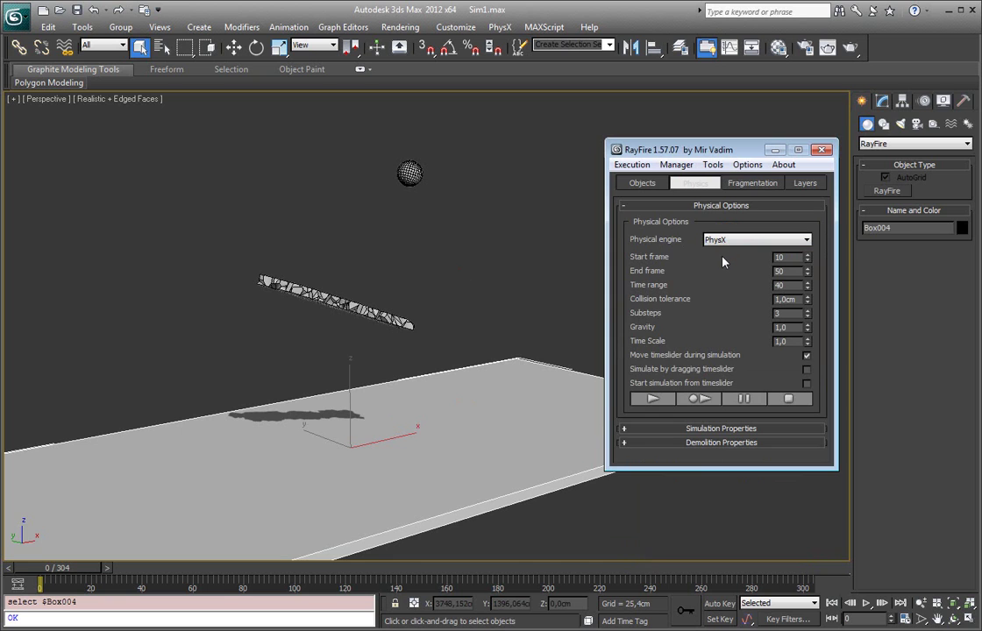
- Review the simulation's start frame, end frame and time range, scrubbing the timeline to frames 10 and 51
{"action": "double_click", "coordinate": [793, 257]}
{"action": "double_click", "coordinate": [788, 270]}
{"action": "double_click", "coordinate": [787, 257]}
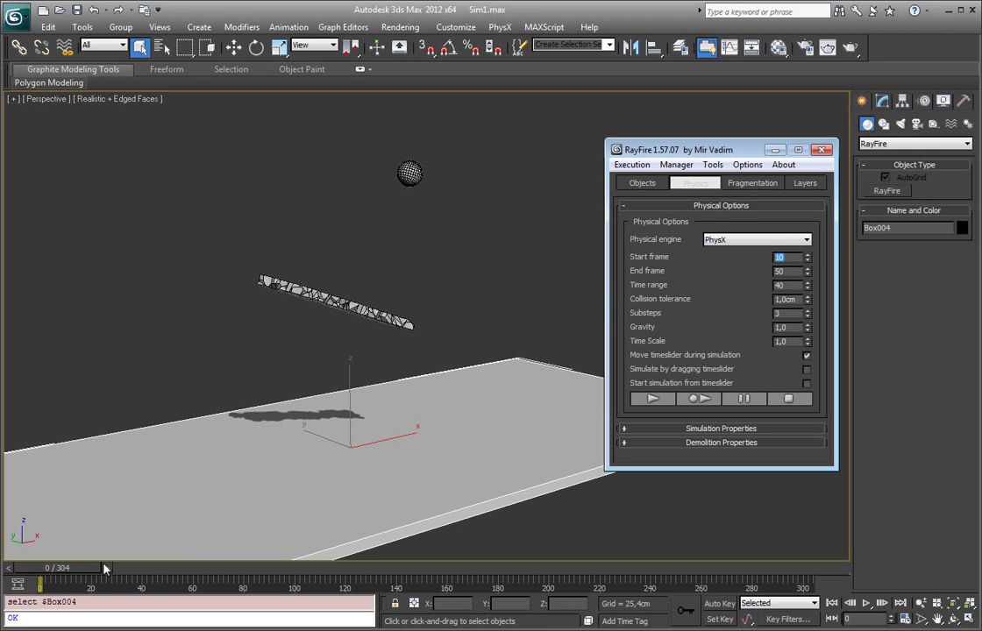
{"action": "left_click_drag", "start_coordinate": [77, 569], "coordinate": [104, 567]}
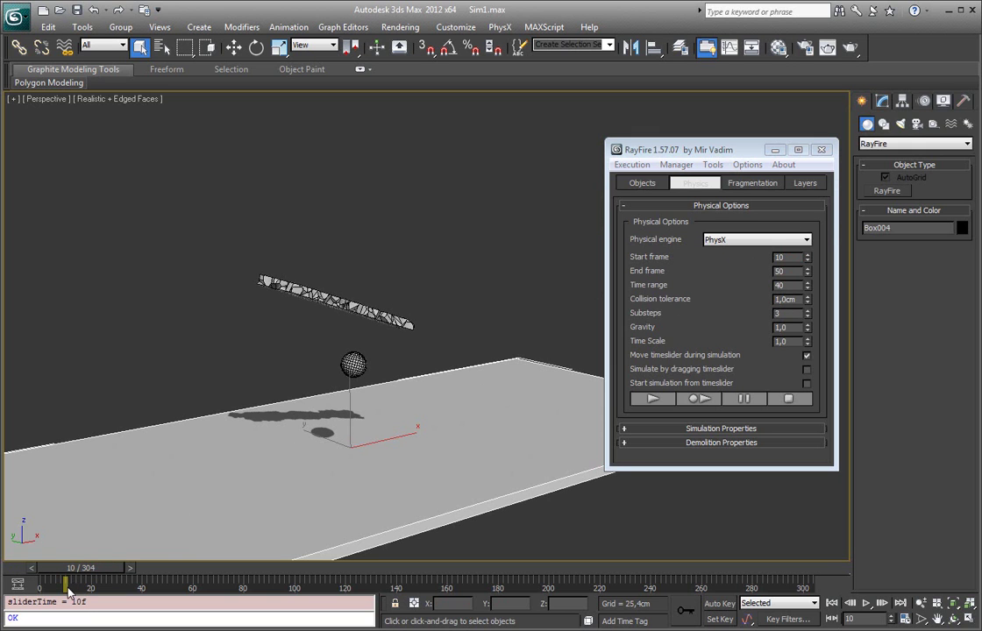
{"action": "double_click", "coordinate": [799, 273]}
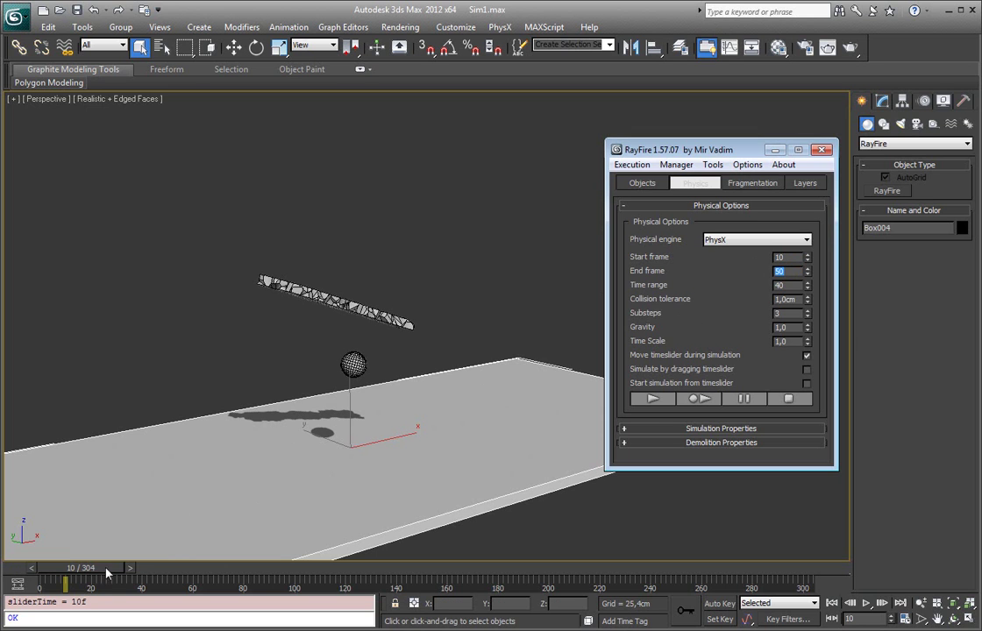
{"action": "left_click_drag", "start_coordinate": [105, 572], "coordinate": [208, 569]}
{"action": "double_click", "coordinate": [800, 285]}
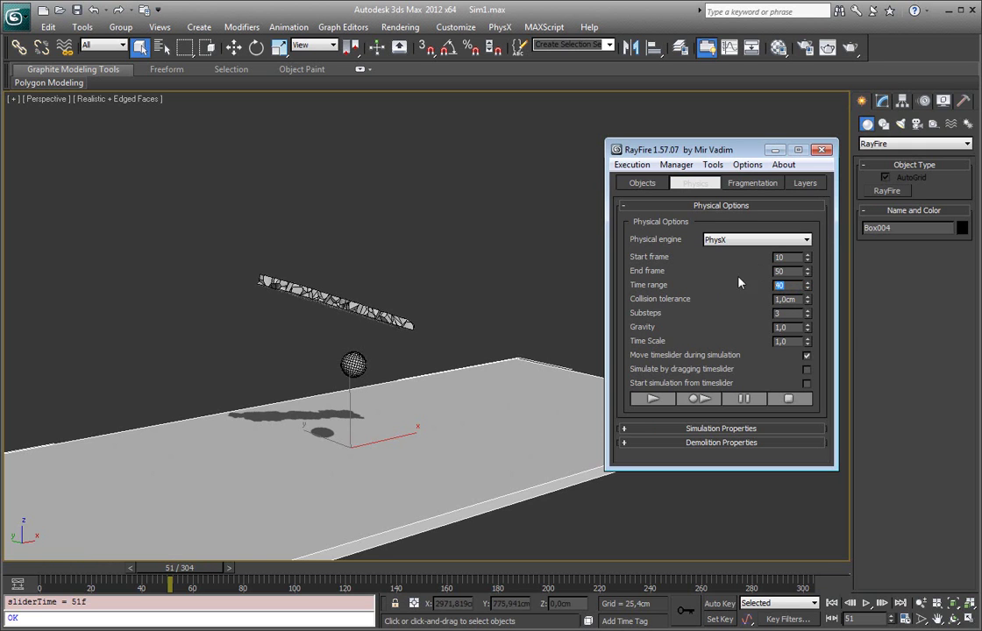
- Try a start frame of 19 and a different simulation time range
{"action": "left_click_drag", "start_coordinate": [806, 257], "coordinate": [807, 263]}
{"action": "double_click", "coordinate": [794, 285]}
{"action": "left_click_drag", "start_coordinate": [789, 285], "coordinate": [752, 298]}
{"action": "left_click", "coordinate": [808, 282]}
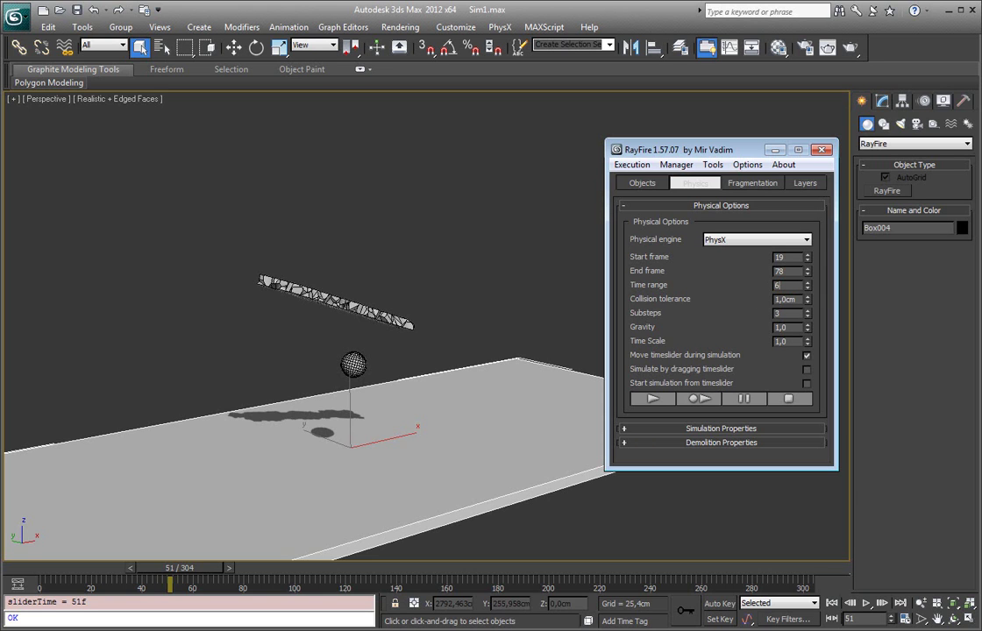
- Set the simulation's start frame to 0 and end frame to 100
{"action": "double_click", "coordinate": [781, 270]}
{"action": "left_click_drag", "start_coordinate": [773, 276], "coordinate": [794, 273]}
{"action": "left_click", "coordinate": [807, 260]}
{"action": "left_click", "coordinate": [807, 260]}
{"action": "left_click", "coordinate": [807, 260]}
{"action": "double_click", "coordinate": [792, 272]}
{"action": "key", "text": "Return"}
- Run a preview of the physics simulation, watch the fragments fall on the ground, and stop it
{"action": "left_click", "coordinate": [652, 400]}
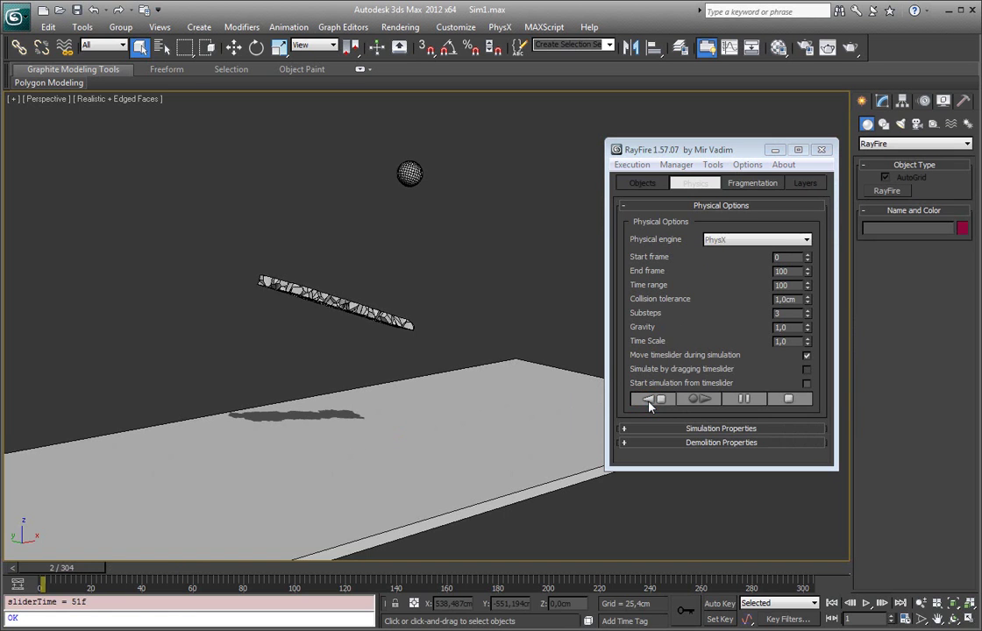
{"action": "scroll", "coordinate": [468, 340], "scroll_direction": "up", "scroll_amount": 5}
{"action": "middle_click_drag", "start_coordinate": [462, 343], "coordinate": [491, 281]}
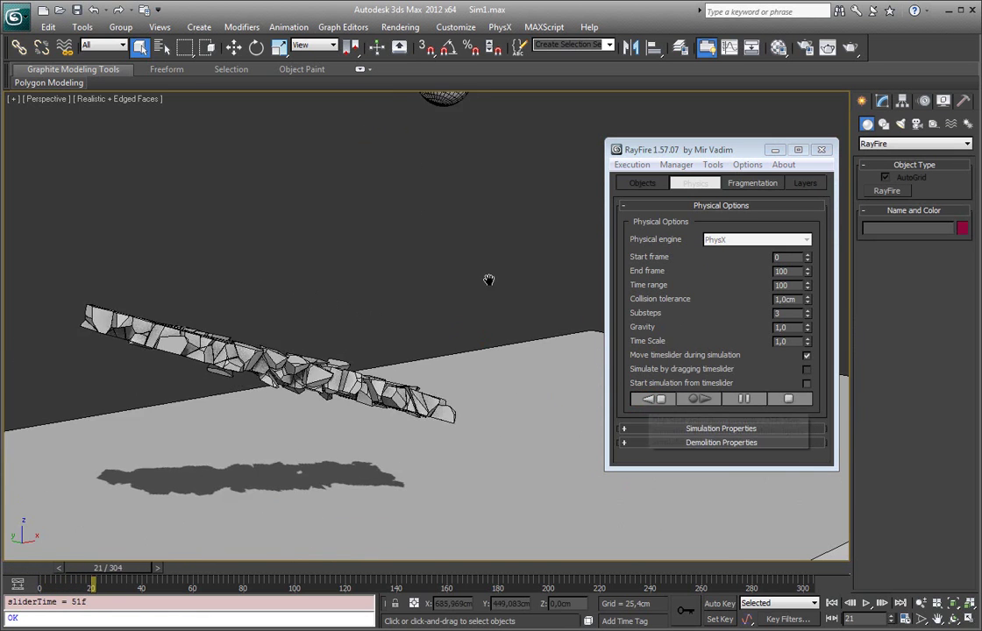
{"action": "middle_click_drag", "start_coordinate": [494, 396], "coordinate": [522, 285], "text": "alt"}
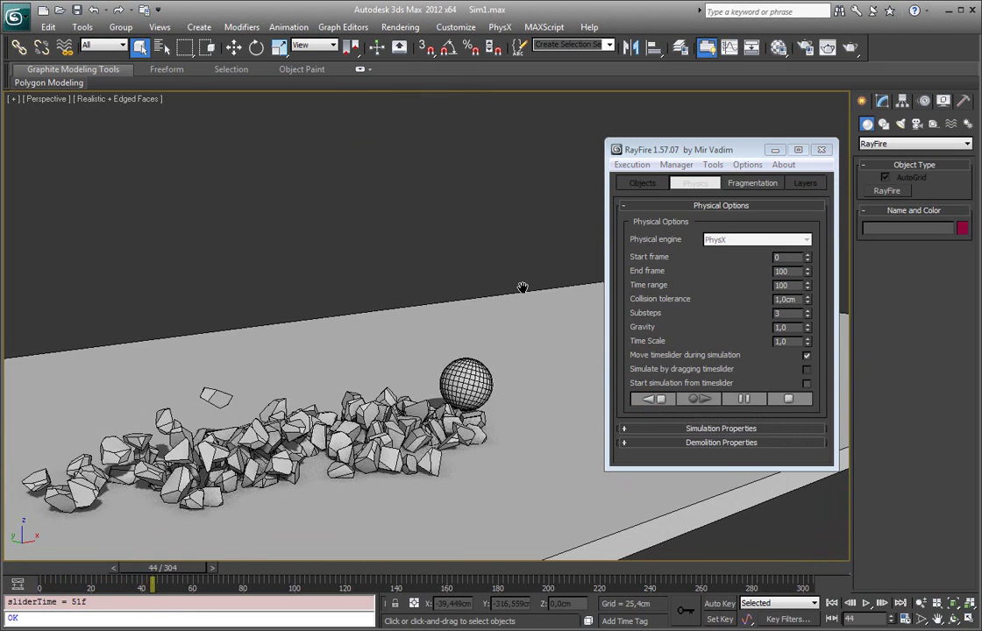
{"action": "left_click", "coordinate": [659, 402]}
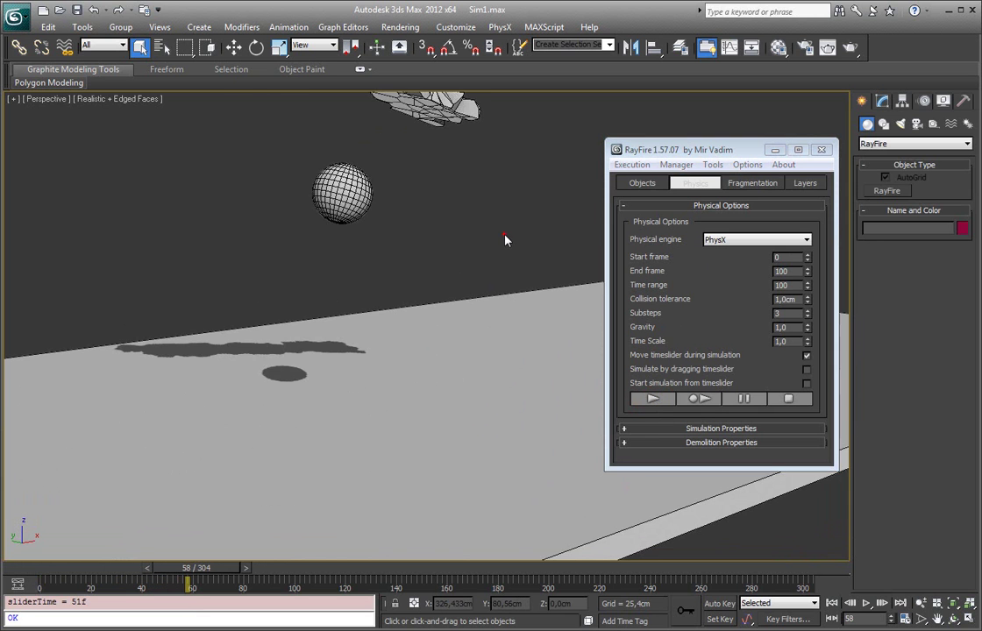
- Select the sphere and return the timeline to frame 0 to examine its keyframed motion
{"action": "scroll", "coordinate": [503, 236], "scroll_direction": "down", "scroll_amount": 3}
{"action": "middle_click_drag", "start_coordinate": [498, 232], "coordinate": [495, 303]}
{"action": "left_click", "coordinate": [374, 311]}
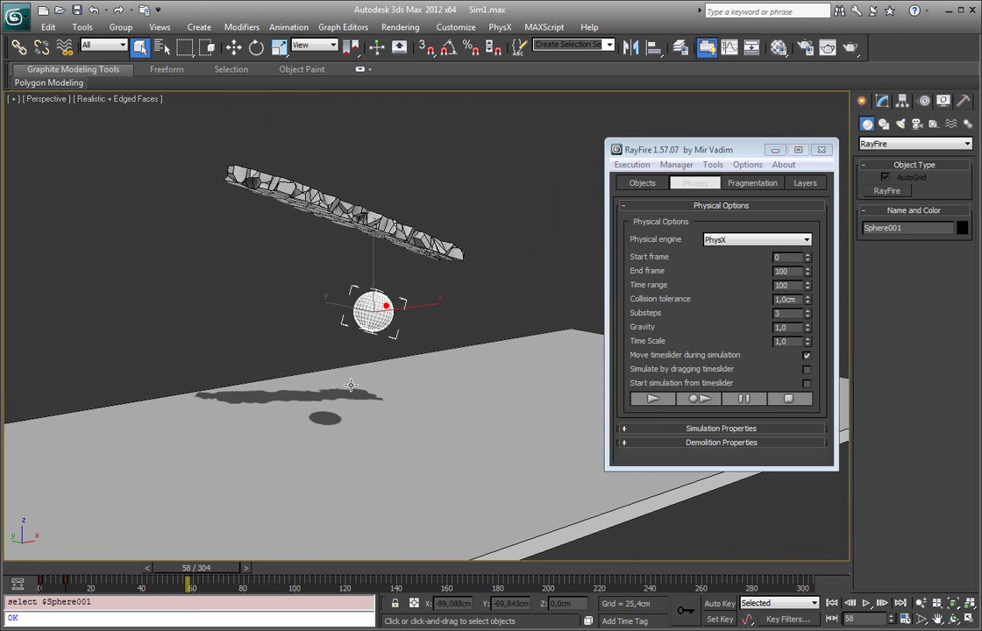
{"action": "left_click_drag", "start_coordinate": [199, 568], "coordinate": [62, 572]}
{"action": "scroll", "coordinate": [390, 274], "scroll_direction": "down", "scroll_amount": 3}
{"action": "middle_click_drag", "start_coordinate": [391, 275], "coordinate": [387, 297], "text": "alt"}
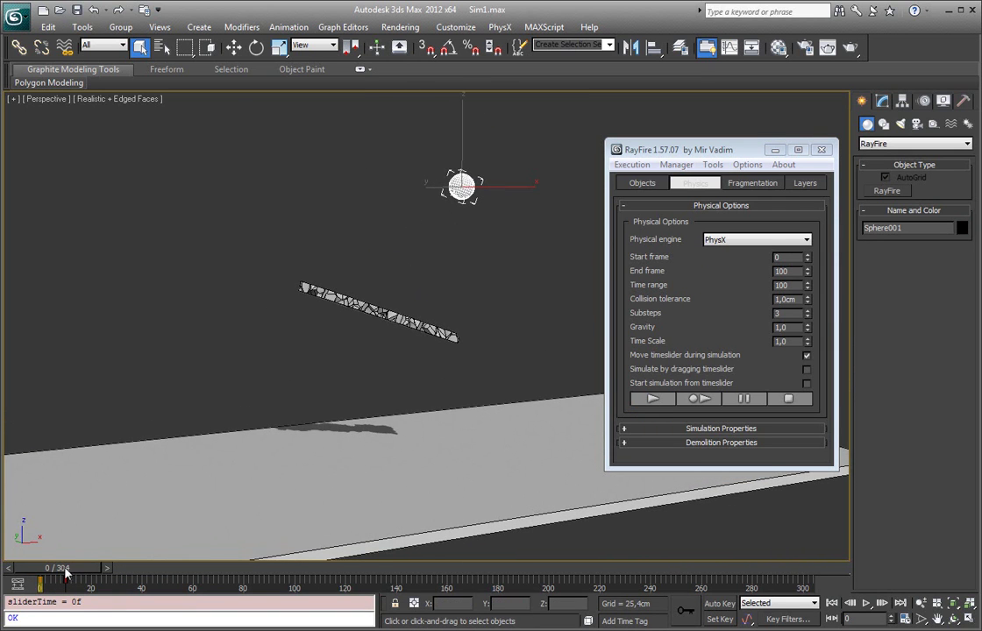
{"action": "key", "text": "q"}
{"action": "left_click", "coordinate": [462, 190]}
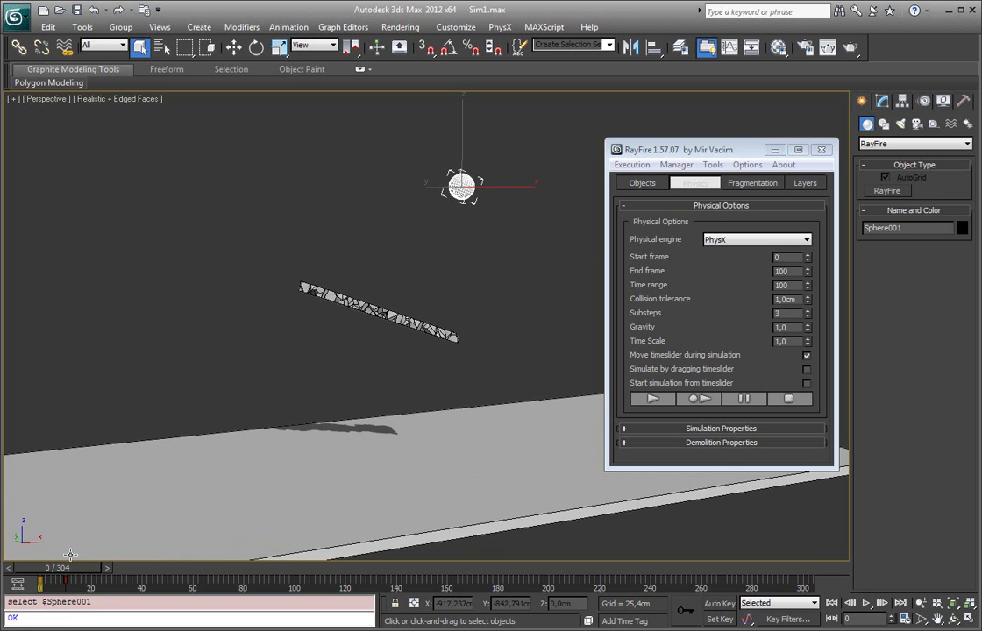
- Preview the simulation again from frame 0, clear the fragment selection, and stop the preview
{"action": "left_click", "coordinate": [649, 399]}
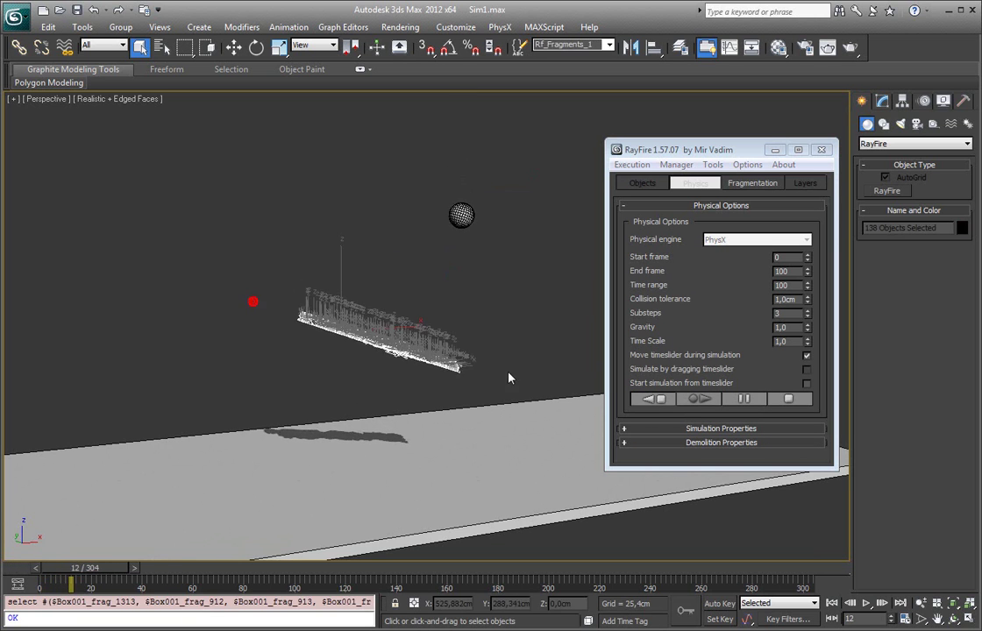
{"action": "left_click", "coordinate": [552, 309]}
{"action": "left_click", "coordinate": [664, 401]}
- Scrub the sphere's animation to frame 5, set the simulation's start frame to 5, and run and stop a preview
{"action": "left_click", "coordinate": [392, 380]}
{"action": "left_click_drag", "start_coordinate": [98, 584], "coordinate": [73, 579]}
{"action": "key", "text": "q"}
{"action": "left_click_drag", "start_coordinate": [795, 257], "coordinate": [716, 272]}
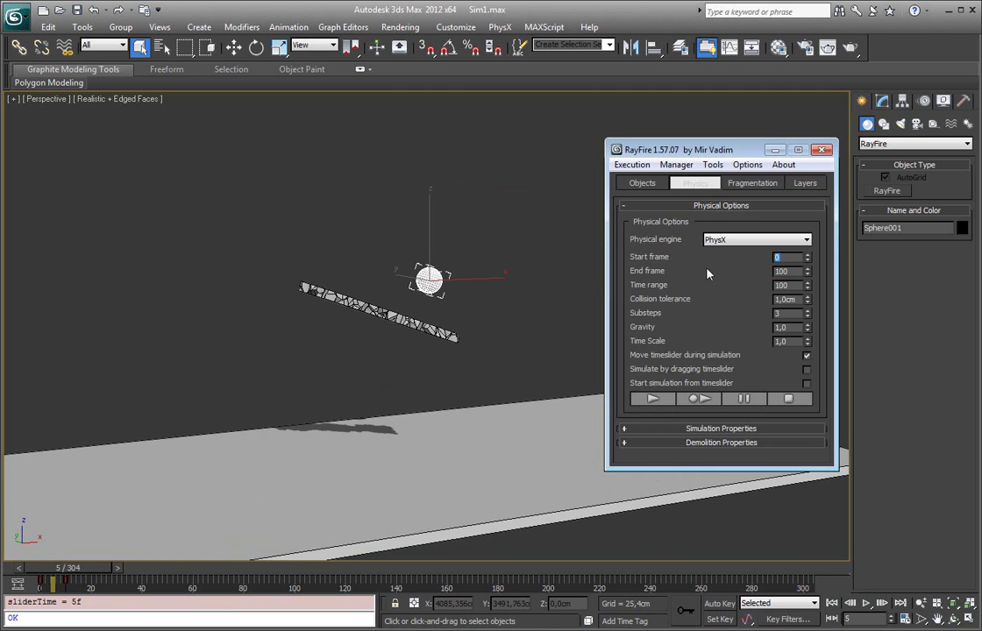
{"action": "type", "text": "5"}
{"action": "mouse_move", "coordinate": [82, 570]}
{"action": "left_mouse_down"}
{"action": "mouse_move", "coordinate": [91, 568]}
{"action": "mouse_move", "coordinate": [82, 569]}
{"action": "left_mouse_up"}
{"action": "left_click", "coordinate": [728, 298]}
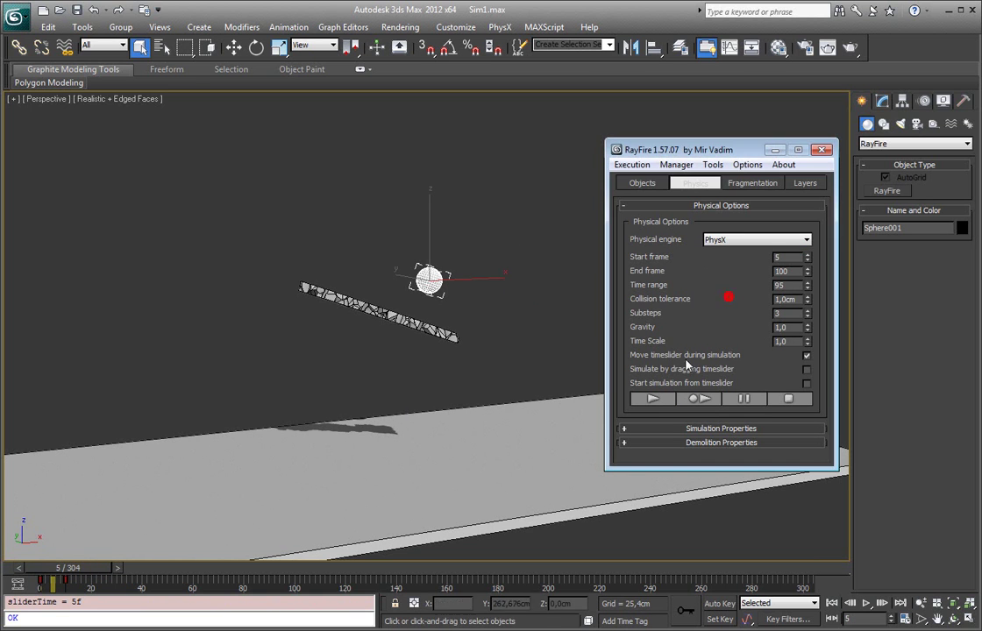
{"action": "left_click", "coordinate": [656, 399]}
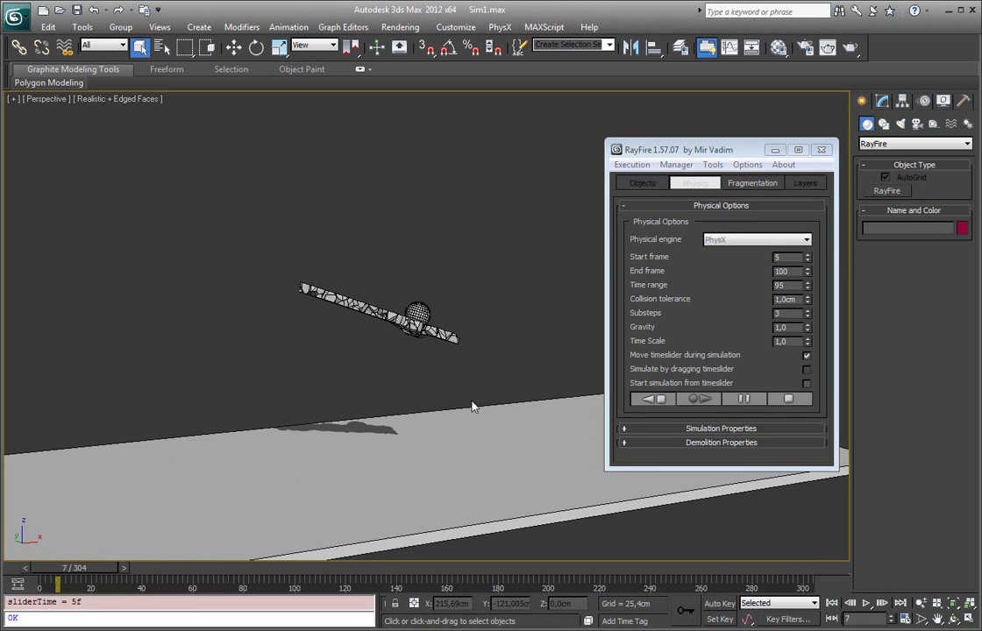
{"action": "left_click", "coordinate": [656, 399]}
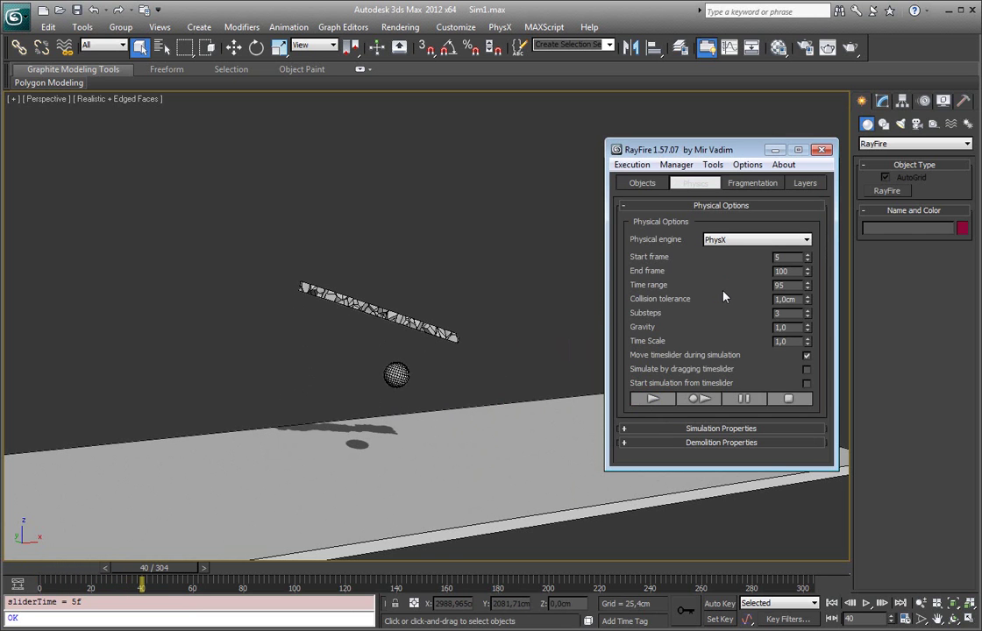
- Run the preview in a close-up view of the sphere and pause it at frame 21
{"action": "double_click", "coordinate": [791, 299]}
{"action": "left_click", "coordinate": [396, 375]}
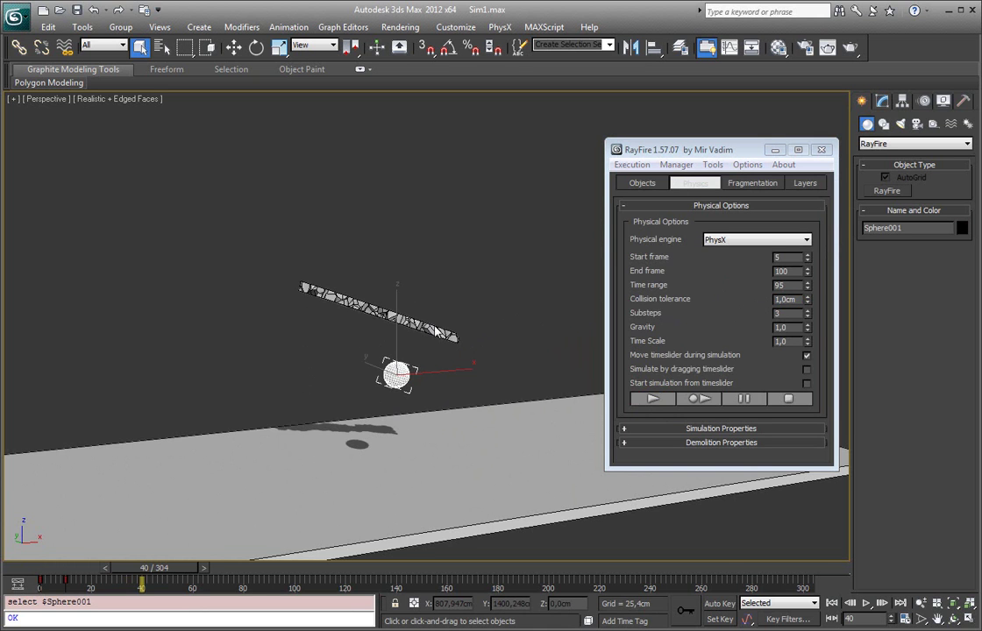
{"action": "scroll", "coordinate": [436, 331], "scroll_direction": "up", "scroll_amount": 5}
{"action": "middle_click_drag", "start_coordinate": [362, 300], "coordinate": [487, 157]}
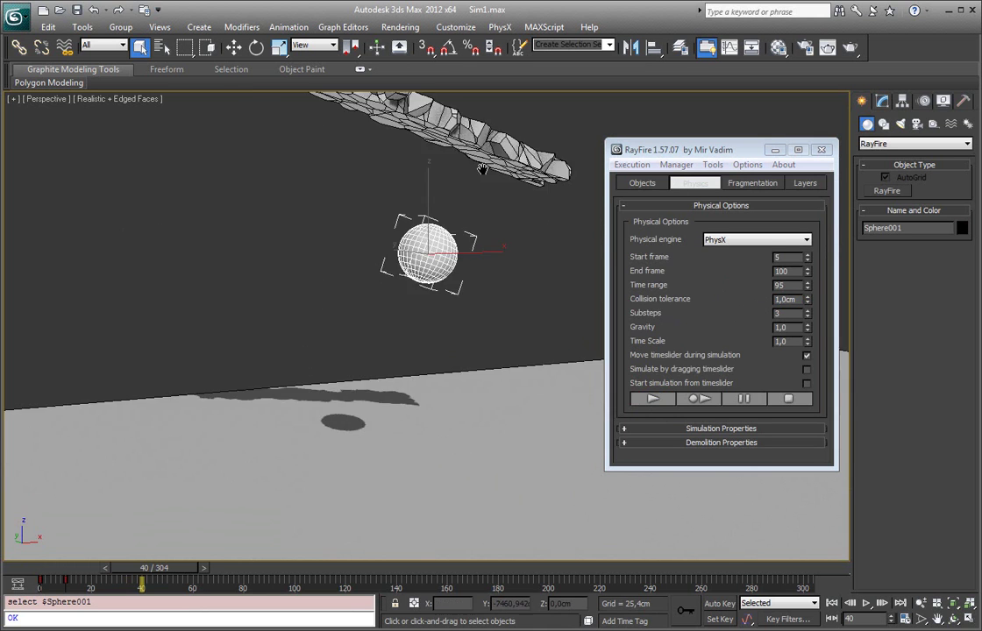
{"action": "left_click", "coordinate": [650, 399]}
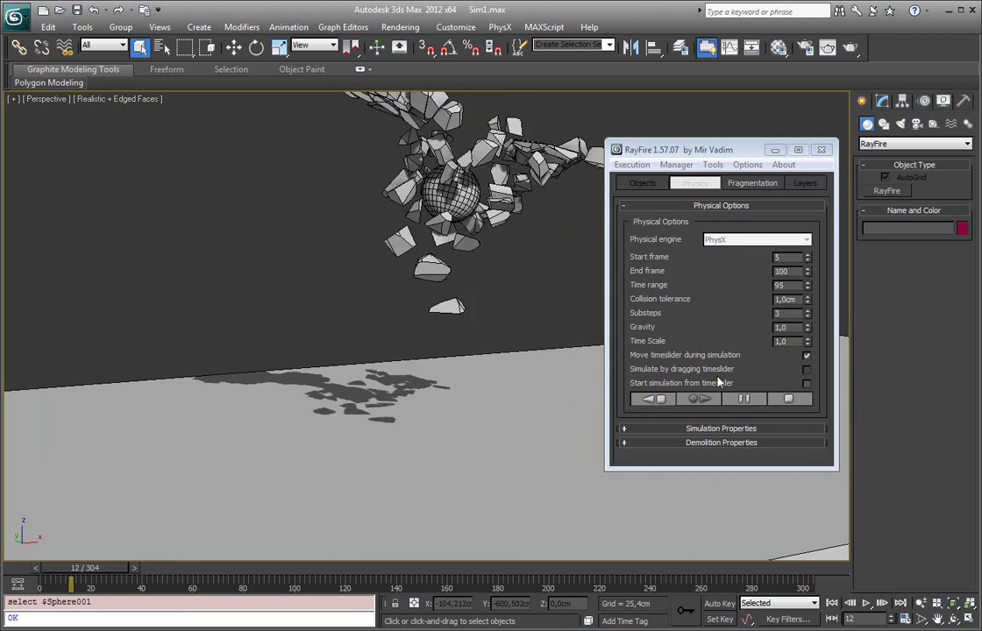
{"action": "left_click", "coordinate": [741, 399]}
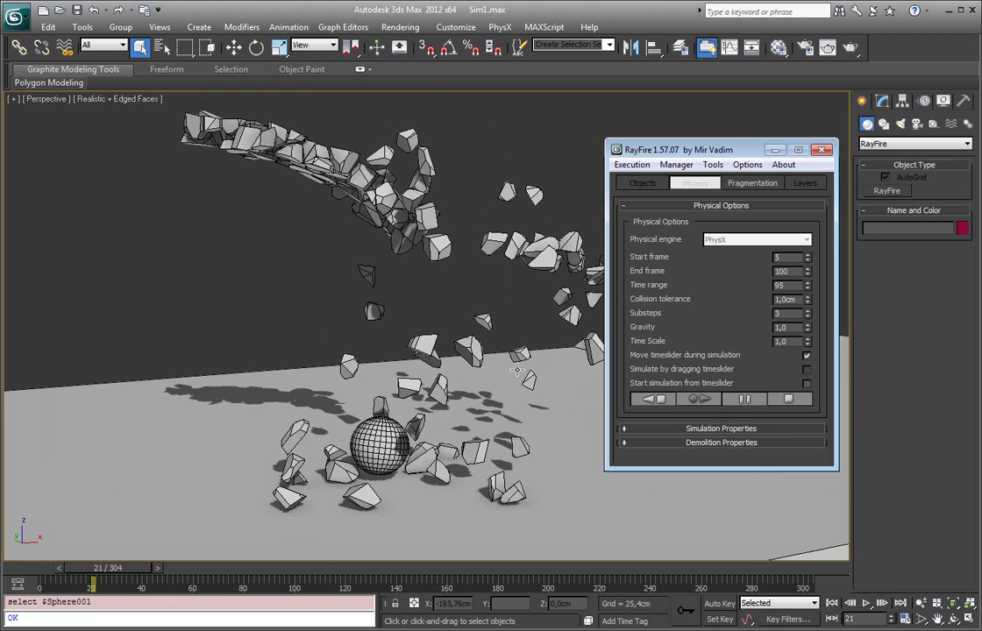
- Examine the fragments' contact with the ground up close, selecting Box001_frag_1170 and highlighting the Collision tolerance value
{"action": "scroll", "coordinate": [529, 218], "scroll_direction": "up", "scroll_amount": 6}
{"action": "scroll", "coordinate": [529, 219], "scroll_direction": "up", "scroll_amount": 2}
{"action": "middle_click_drag", "start_coordinate": [497, 284], "coordinate": [347, 286]}
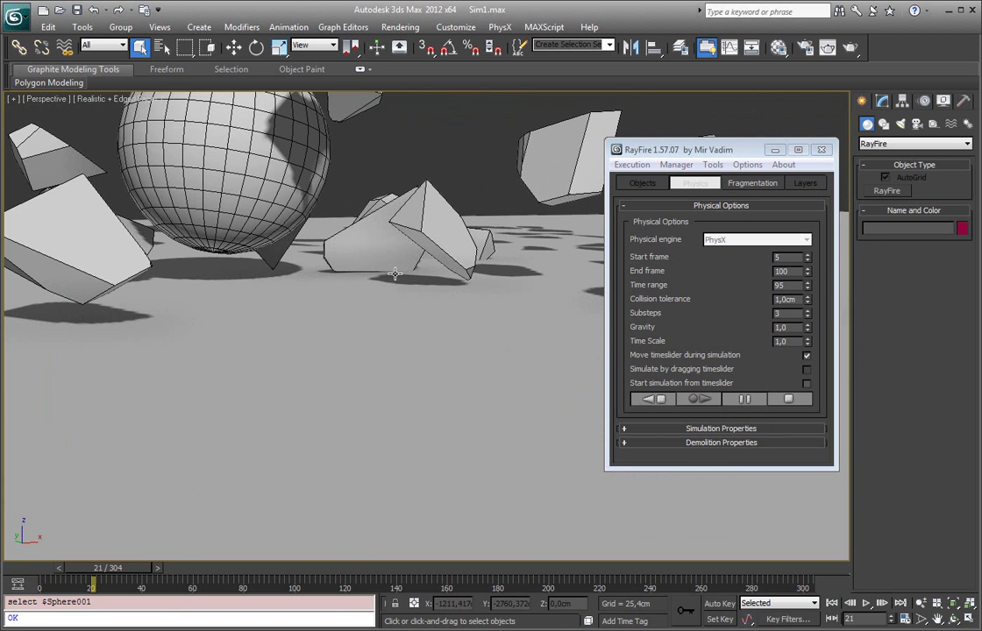
{"action": "left_click", "coordinate": [337, 237]}
{"action": "scroll", "coordinate": [351, 246], "scroll_direction": "up", "scroll_amount": 2}
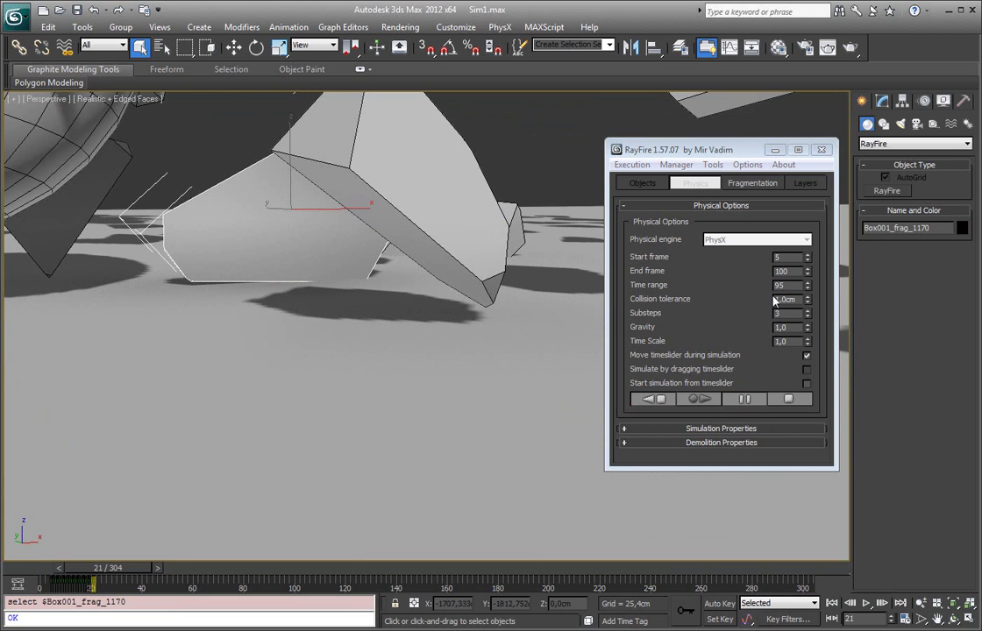
{"action": "left_click", "coordinate": [801, 299]}
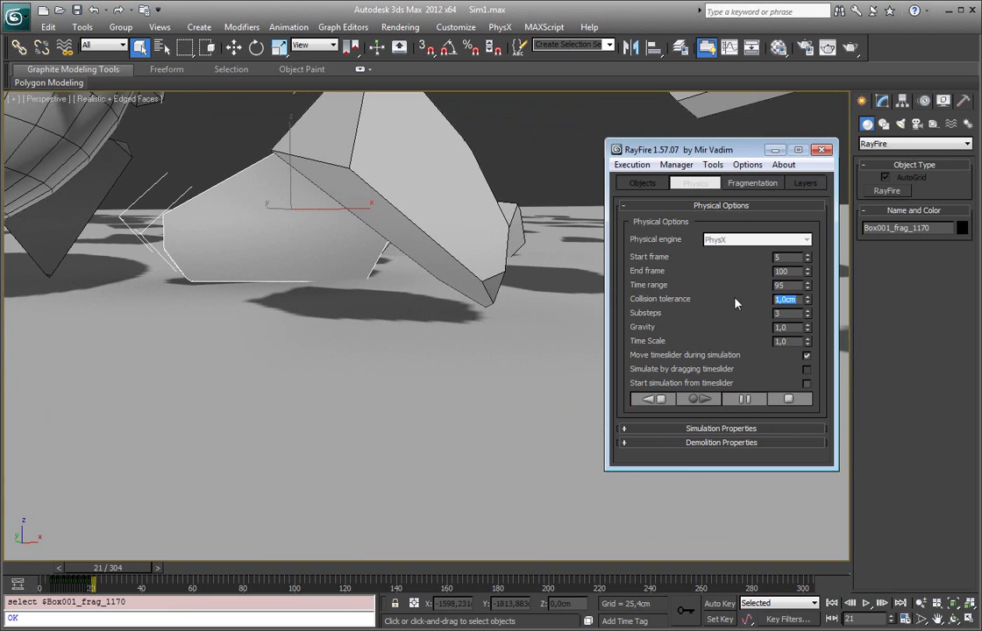
{"action": "middle_click_drag", "start_coordinate": [469, 323], "coordinate": [473, 346]}
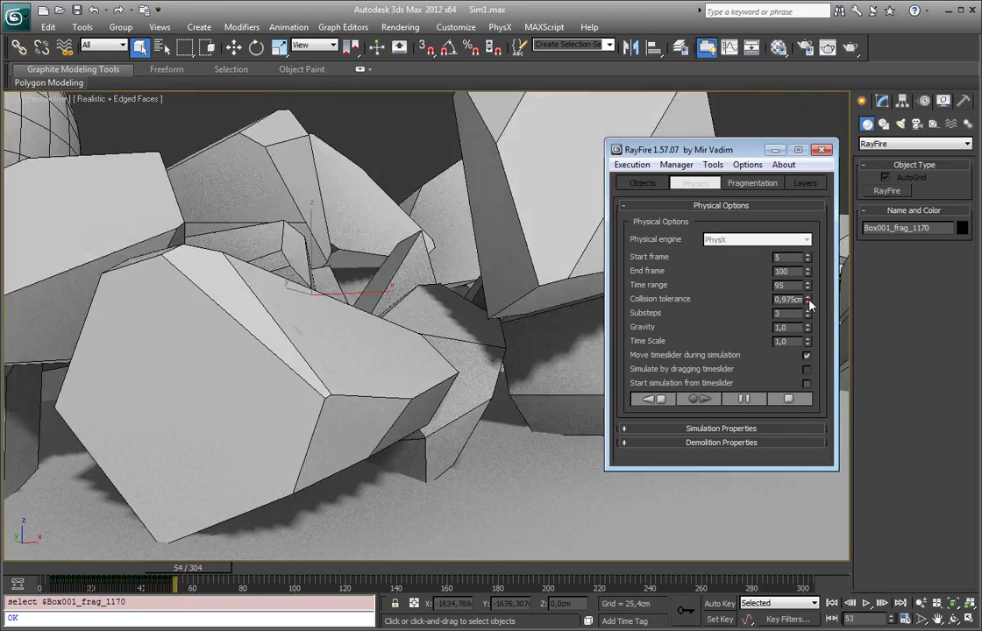
- Raise the collision tolerance to 2,016 cm and 7,477 cm, then run a preview of the simulation and pause it
{"action": "left_click_drag", "start_coordinate": [808, 299], "coordinate": [808, 273]}
{"action": "scroll", "coordinate": [492, 333], "scroll_direction": "down", "scroll_amount": 3}
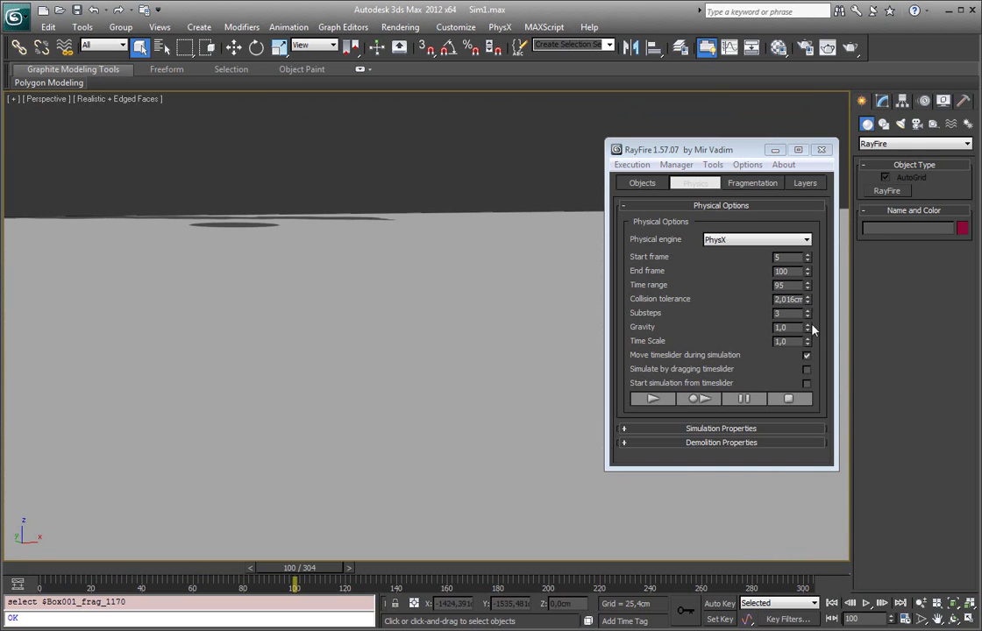
{"action": "left_click_drag", "start_coordinate": [808, 299], "coordinate": [707, 136]}
{"action": "left_click", "coordinate": [653, 399]}
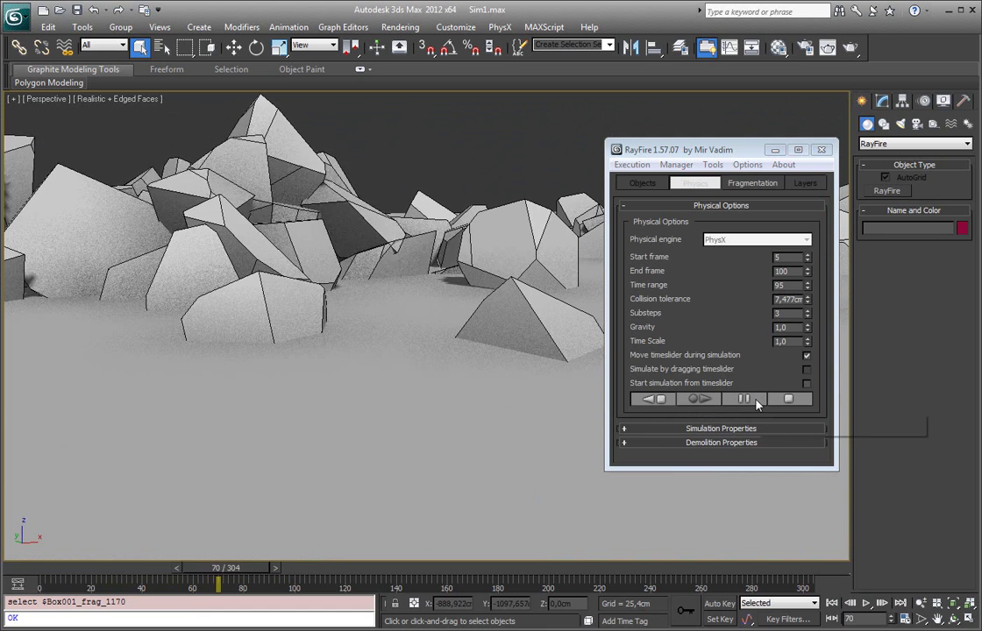
{"action": "left_click", "coordinate": [758, 401]}
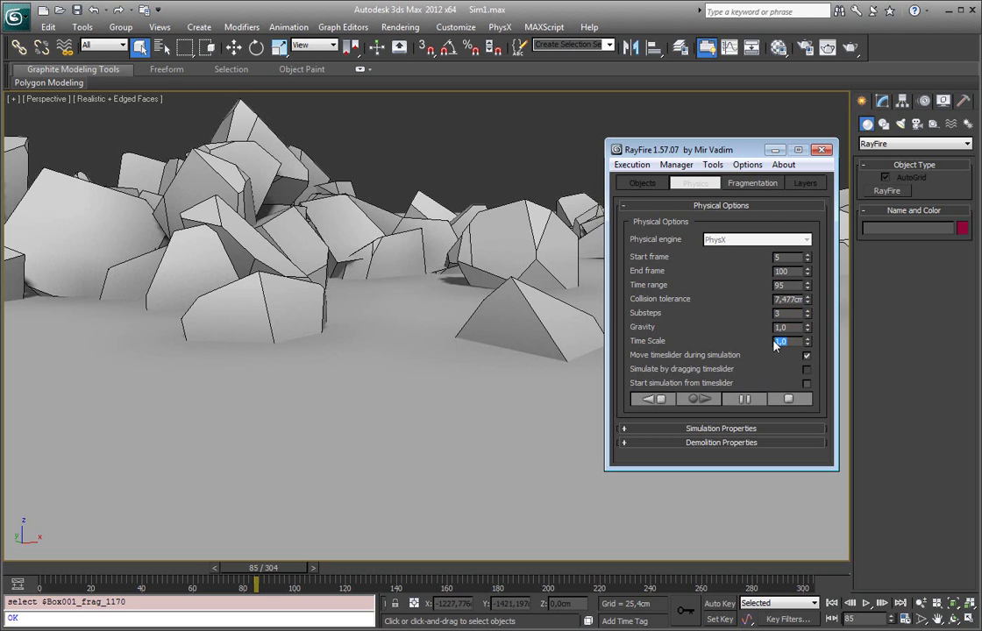
{"action": "left_click", "coordinate": [744, 401]}
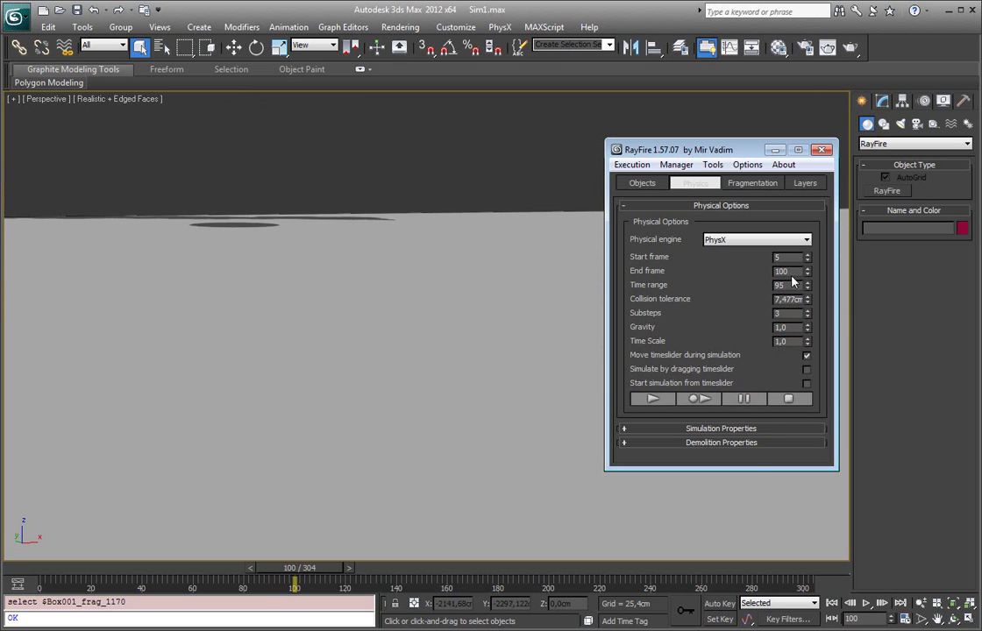
- Set the end frame to 500 and the collision tolerance to 0,0 cm, then preview the simulation
{"action": "type", "text": "500"}
{"action": "left_click", "coordinate": [807, 299]}
{"action": "left_click", "coordinate": [656, 400]}
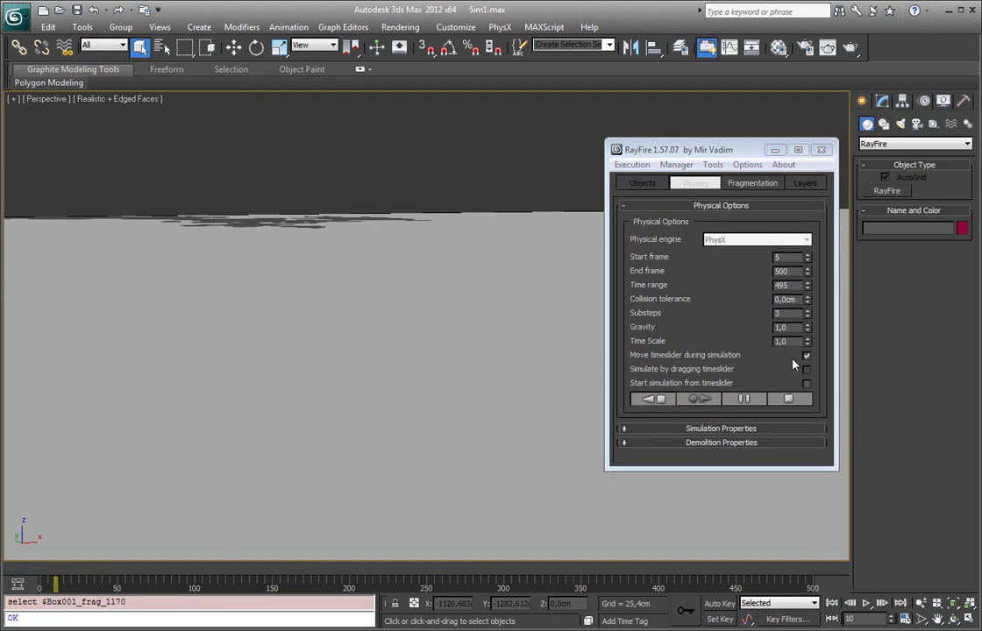
{"action": "scroll", "coordinate": [457, 416], "scroll_direction": "down", "scroll_amount": 4}
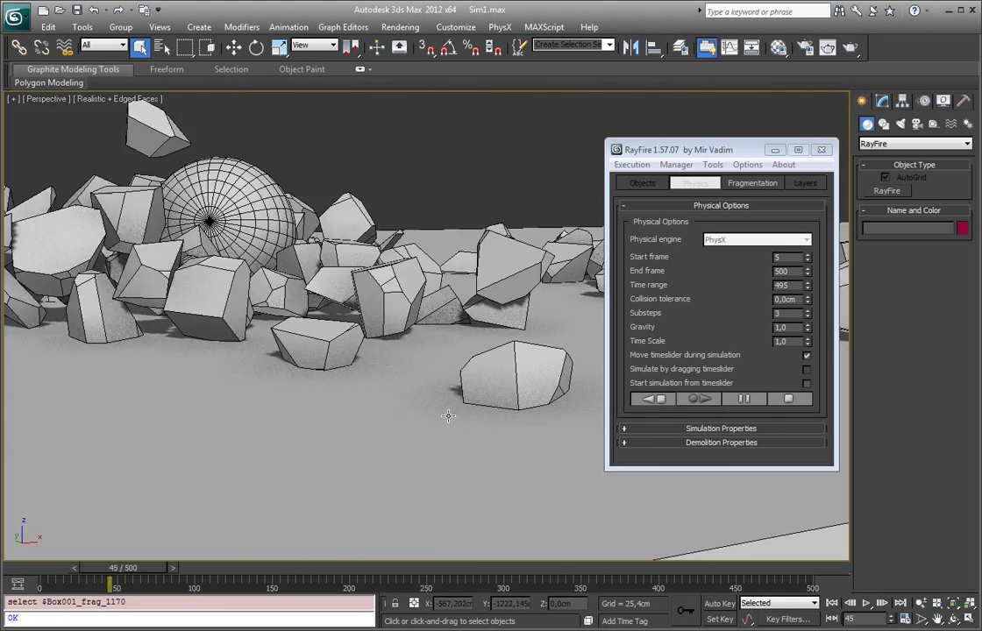
- Try adjusting the collision tolerance while the preview runs, examine the fragments around the sphere, and stop the preview
{"action": "left_click", "coordinate": [807, 297]}
{"action": "mouse_move", "coordinate": [806, 298]}
{"action": "left_mouse_down"}
{"action": "mouse_move", "coordinate": [806, 282]}
{"action": "mouse_move", "coordinate": [808, 300]}
{"action": "left_mouse_up"}
{"action": "right_click", "coordinate": [808, 300]}
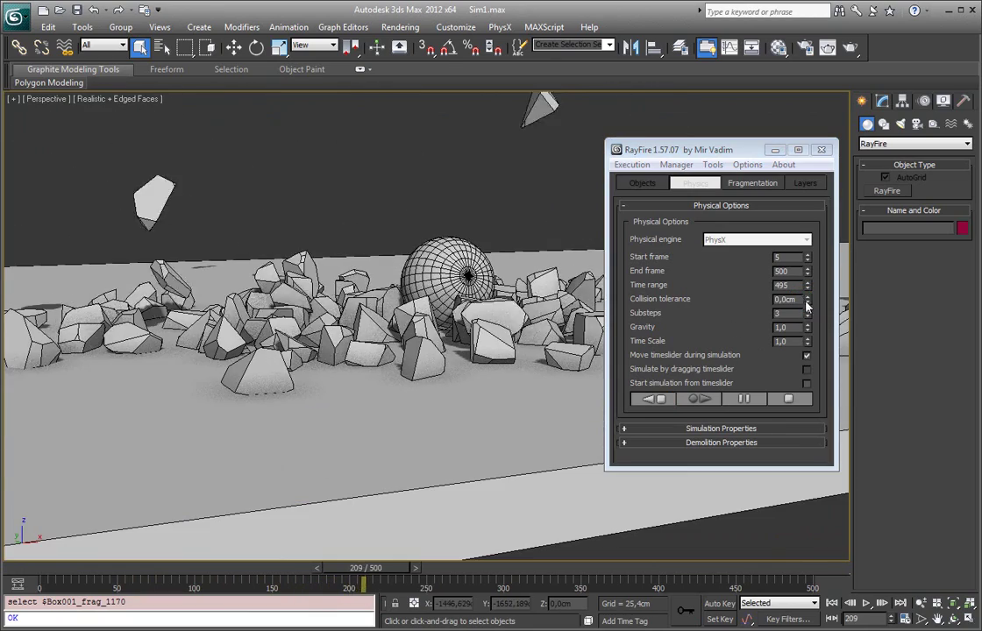
{"action": "left_click_drag", "start_coordinate": [807, 306], "coordinate": [809, 246]}
{"action": "right_click", "coordinate": [809, 300]}
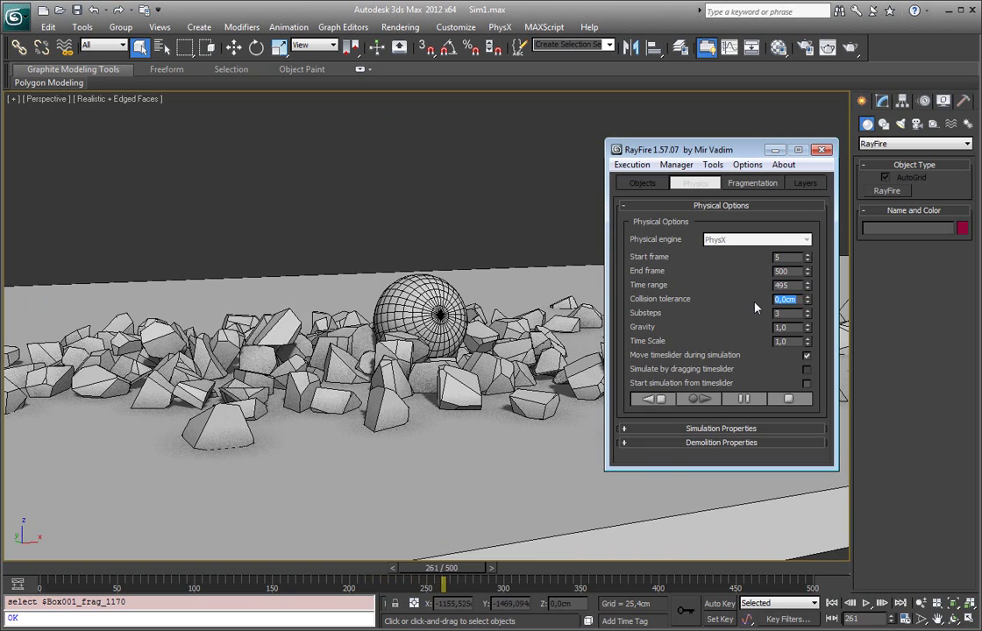
{"action": "left_click", "coordinate": [793, 300]}
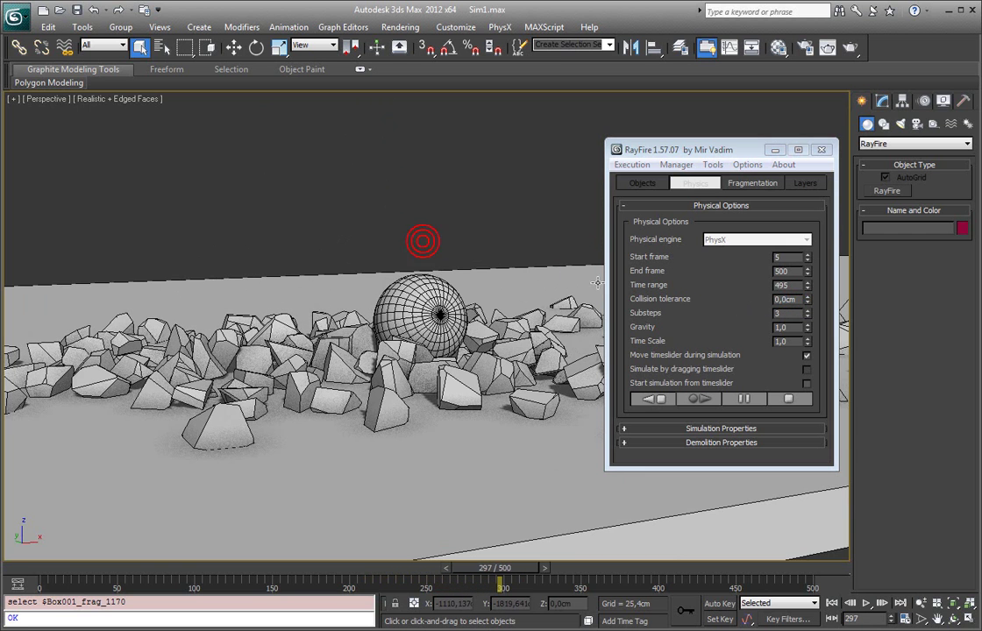
{"action": "middle_click_drag", "start_coordinate": [474, 235], "coordinate": [414, 247]}
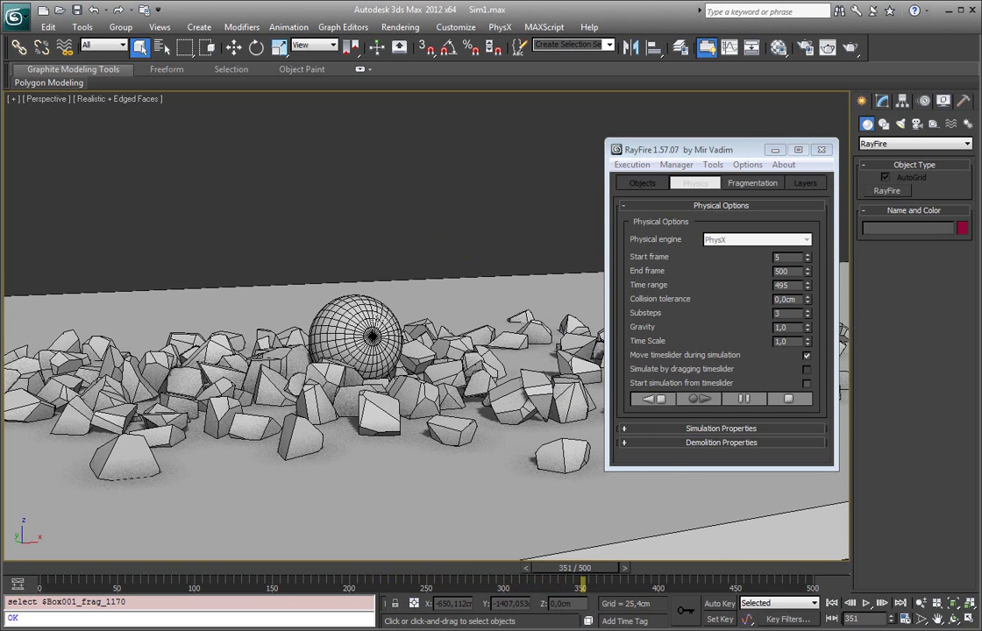
{"action": "left_click", "coordinate": [653, 399]}
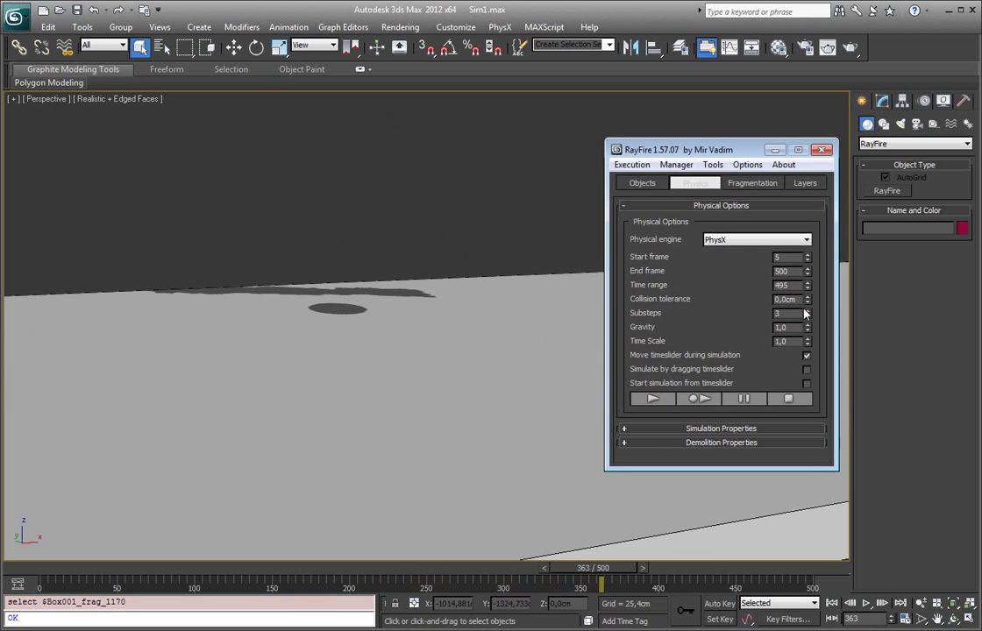
- Set the collision tolerance to 1,0 cm with the sphere framed in the perspective view
{"action": "middle_click_drag", "start_coordinate": [435, 272], "coordinate": [721, 314], "text": "alt"}
{"action": "left_click_drag", "start_coordinate": [798, 301], "coordinate": [631, 302]}
{"action": "type", "text": "1"}
{"action": "middle_click_drag", "start_coordinate": [429, 265], "coordinate": [421, 316], "text": "alt"}
{"action": "scroll", "coordinate": [430, 366], "scroll_direction": "up", "scroll_amount": 4}
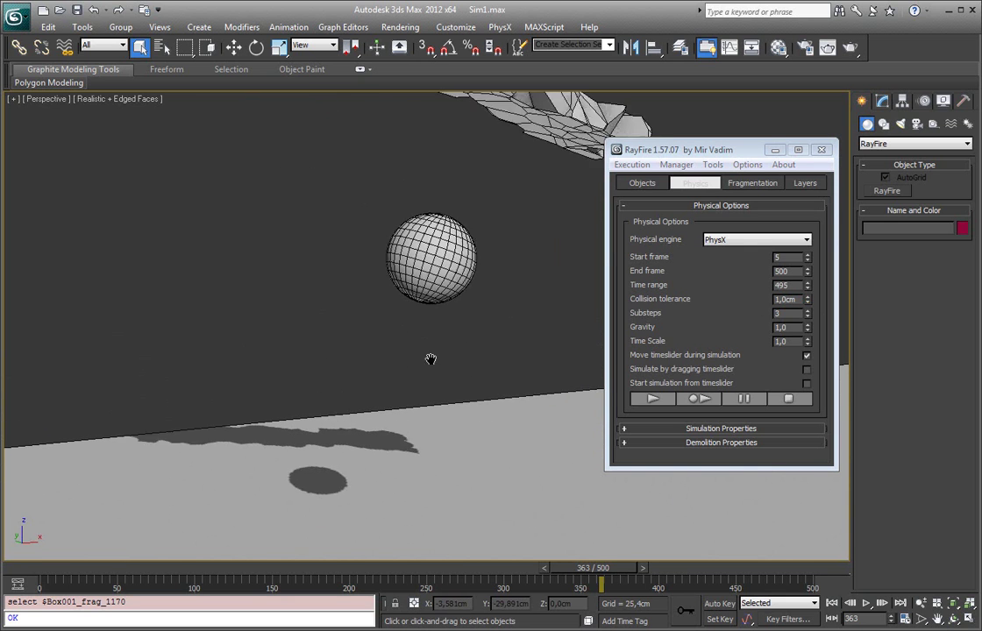
{"action": "middle_click_drag", "start_coordinate": [430, 366], "coordinate": [396, 288]}
- Set the simulation's collision tolerance to 0,1 cm
{"action": "left_click_drag", "start_coordinate": [808, 302], "coordinate": [808, 326]}
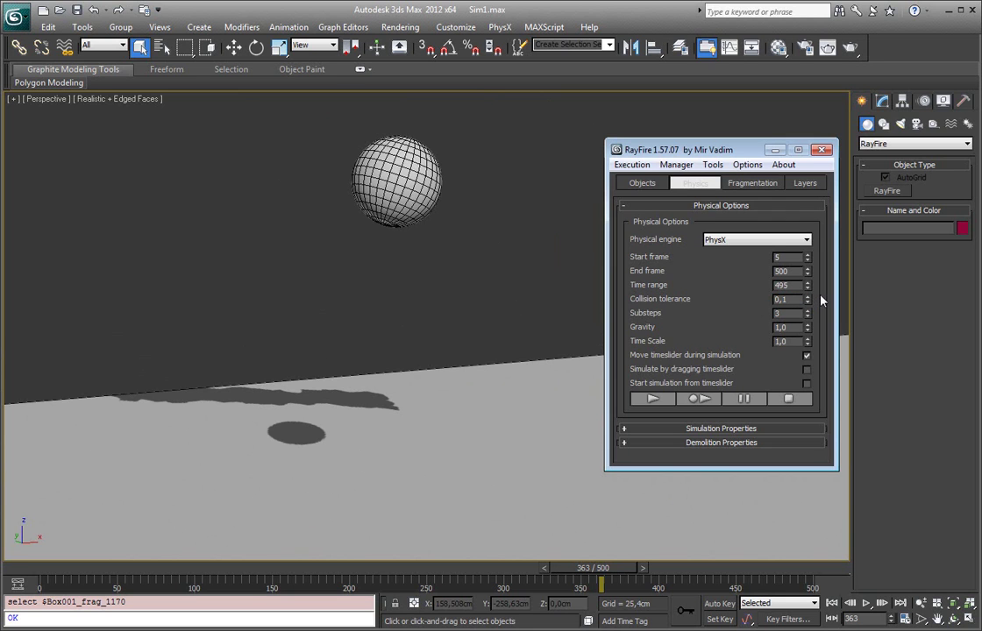
{"action": "left_click_drag", "start_coordinate": [798, 299], "coordinate": [704, 311]}
{"action": "left_click", "coordinate": [508, 307]}
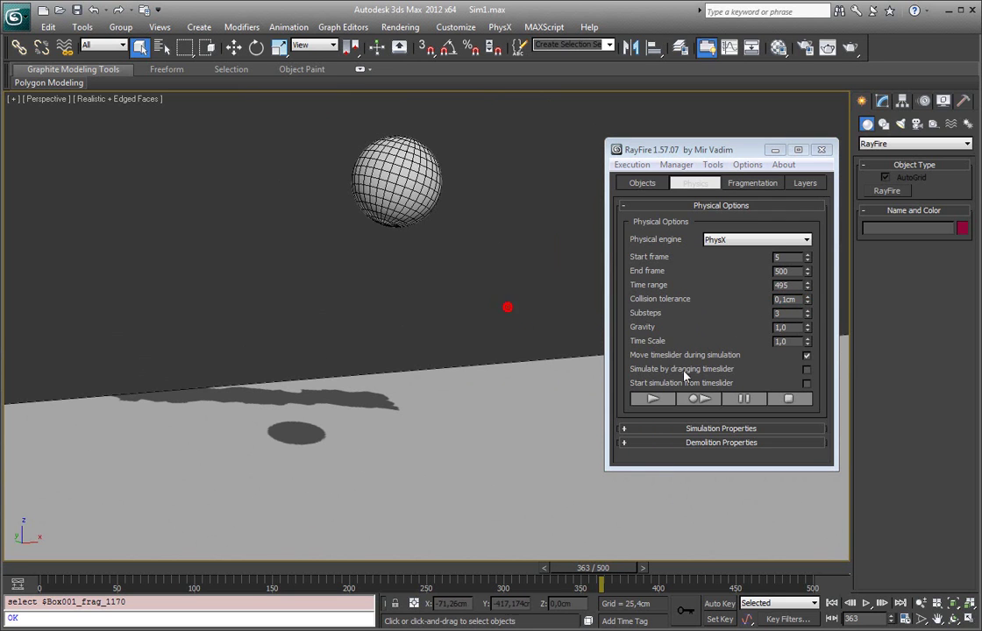
- Set the substeps to 10, then run and stop a preview of the simulation
{"action": "double_click", "coordinate": [790, 313]}
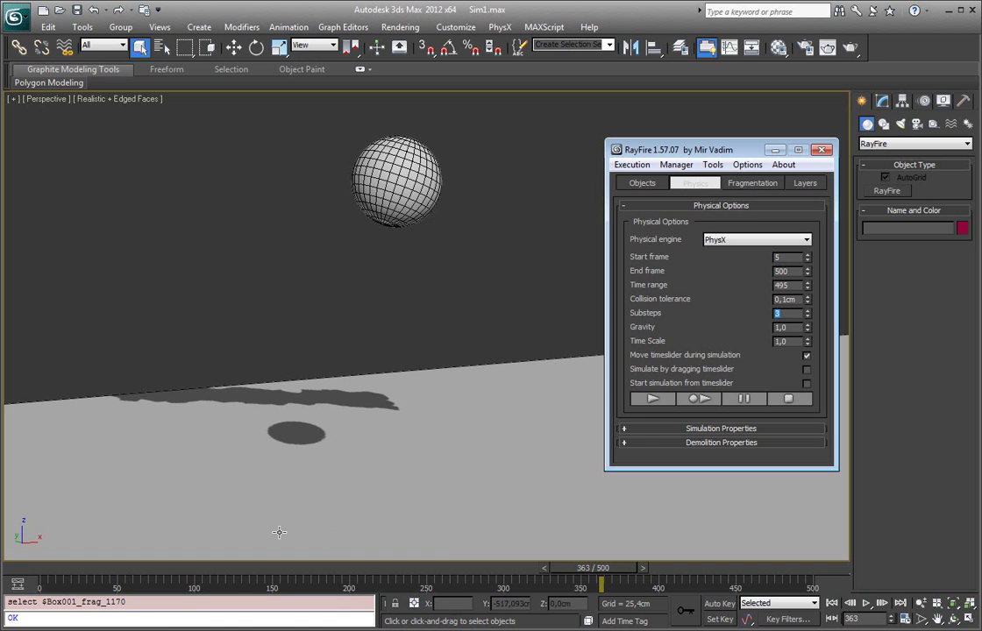
{"action": "left_click", "coordinate": [428, 363]}
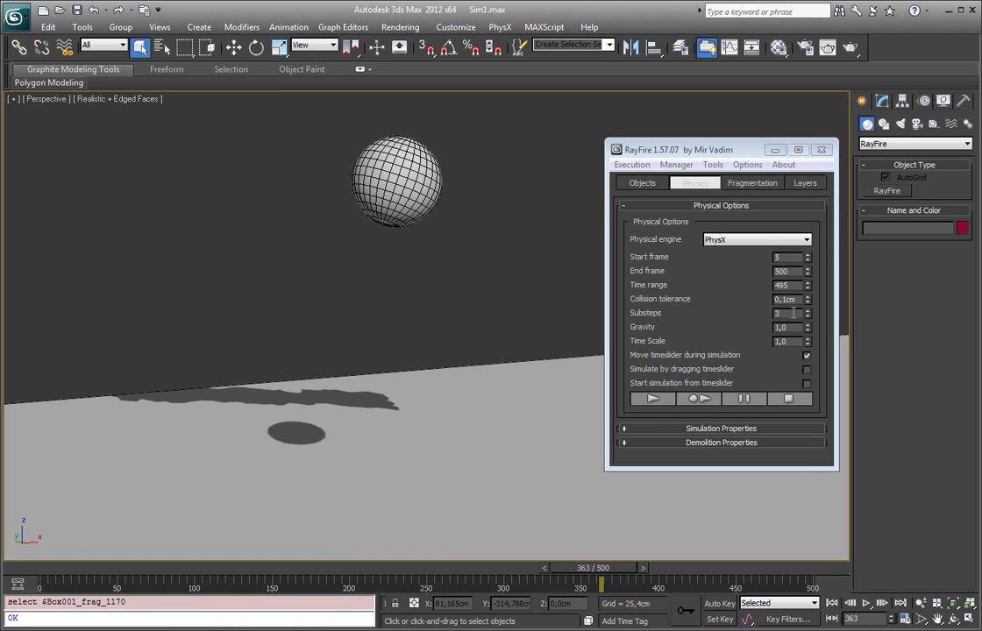
{"action": "left_click", "coordinate": [793, 314]}
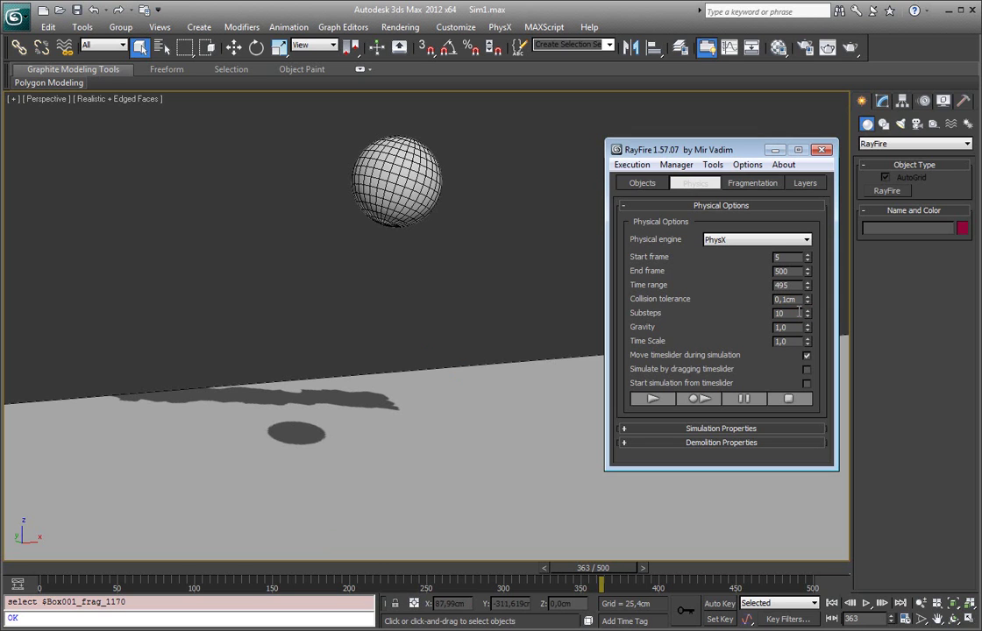
{"action": "key", "text": "Return"}
{"action": "left_click", "coordinate": [653, 400]}
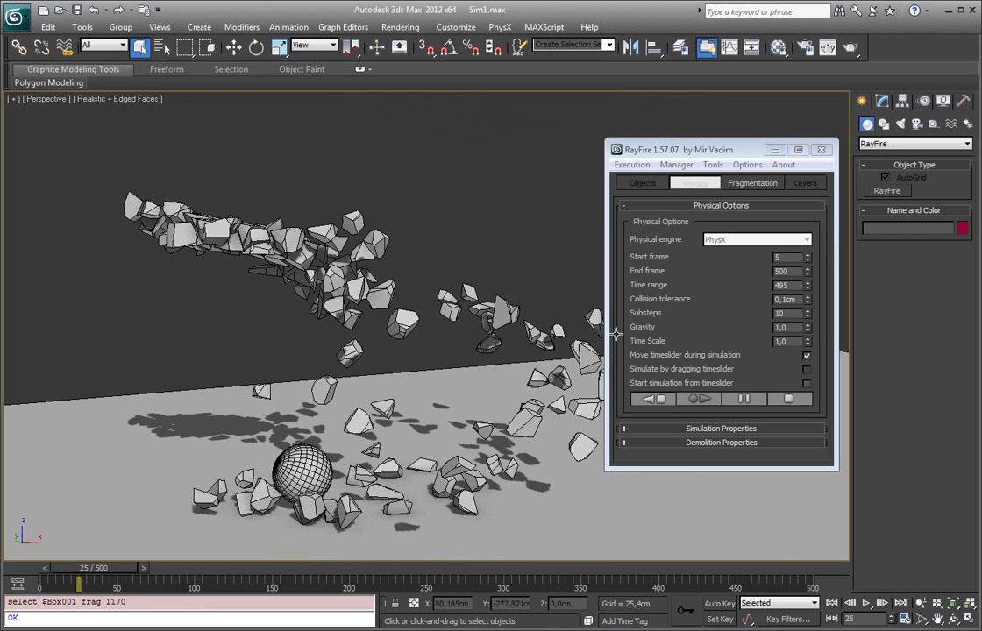
{"action": "left_click", "coordinate": [652, 400]}
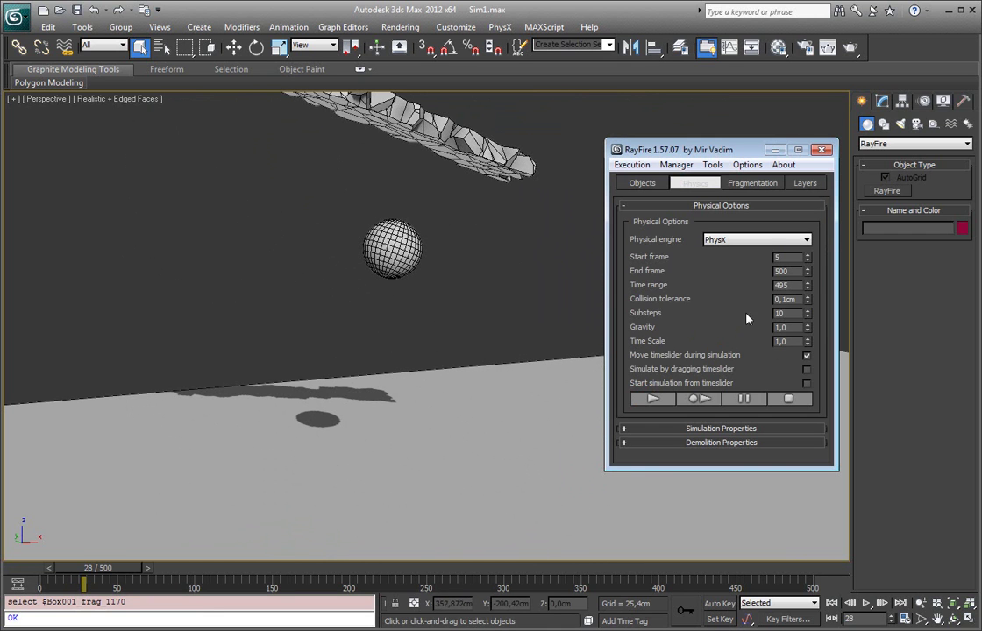
- Run the preview with start frame 0 and set the substeps to 15 while it plays, keeping the fragments in view
{"action": "left_click", "coordinate": [655, 400]}
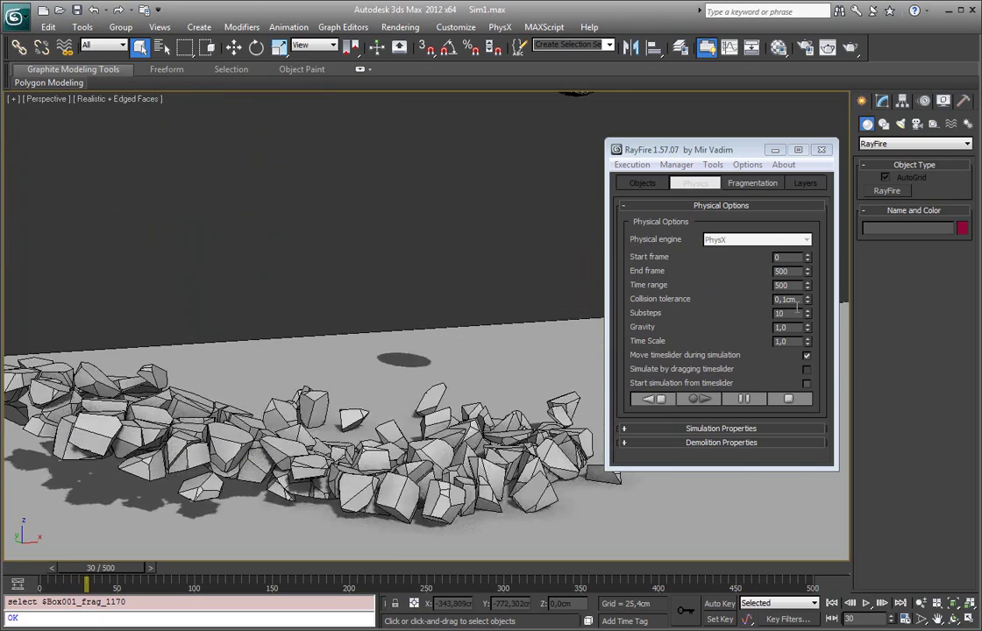
{"action": "left_click_drag", "start_coordinate": [791, 314], "coordinate": [749, 307]}
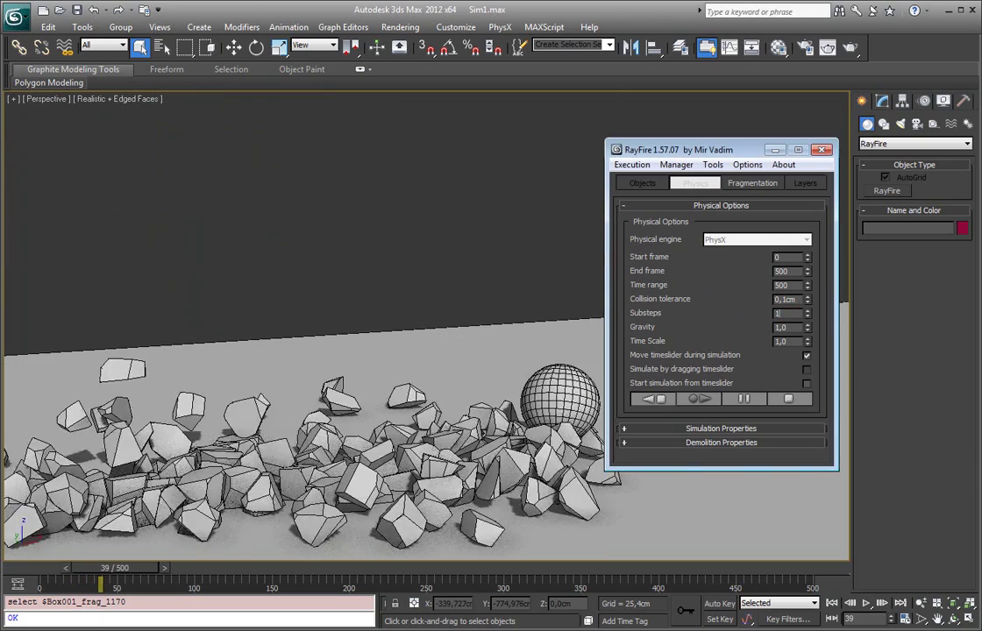
{"action": "type", "text": "15"}
{"action": "key", "text": "Return"}
{"action": "middle_click_drag", "start_coordinate": [298, 347], "coordinate": [301, 303]}
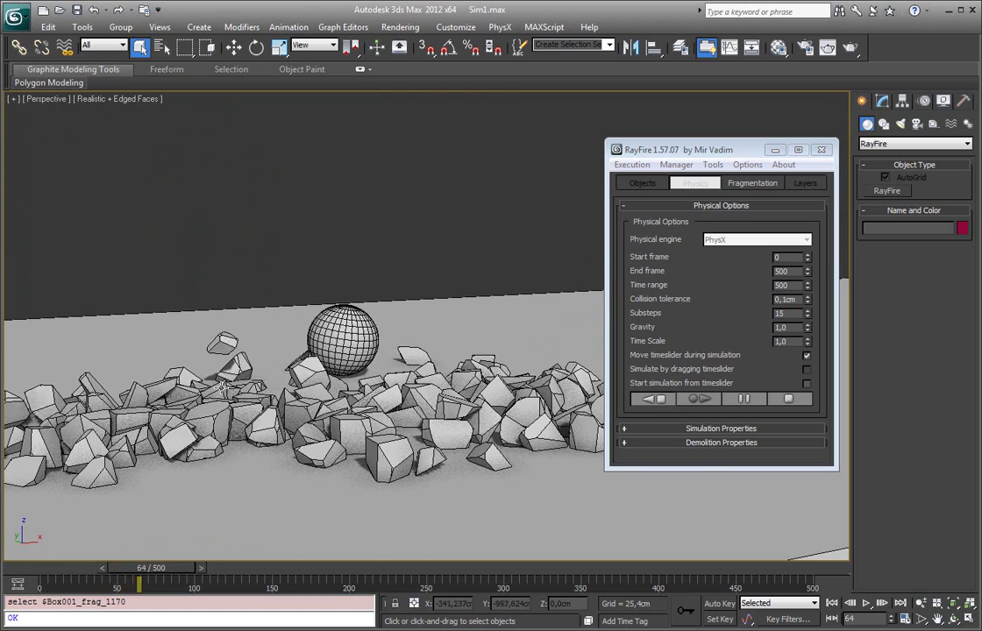
{"action": "middle_click_drag", "start_coordinate": [156, 379], "coordinate": [252, 412]}
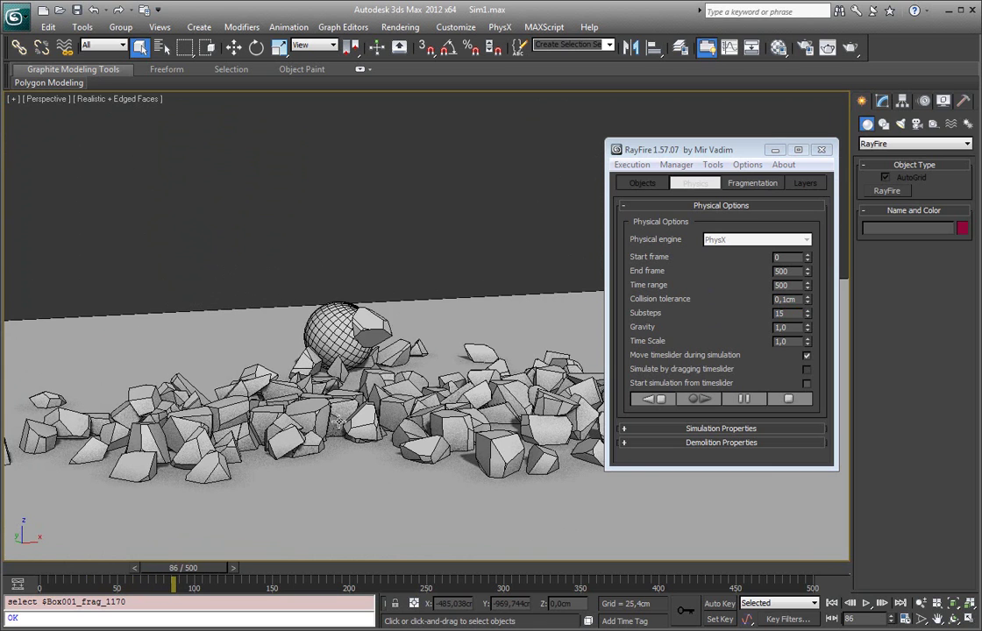
- Set the substeps to 3 during the running preview, watch the fragments settle, and stop the preview
{"action": "double_click", "coordinate": [791, 316]}
{"action": "left_click", "coordinate": [791, 317]}
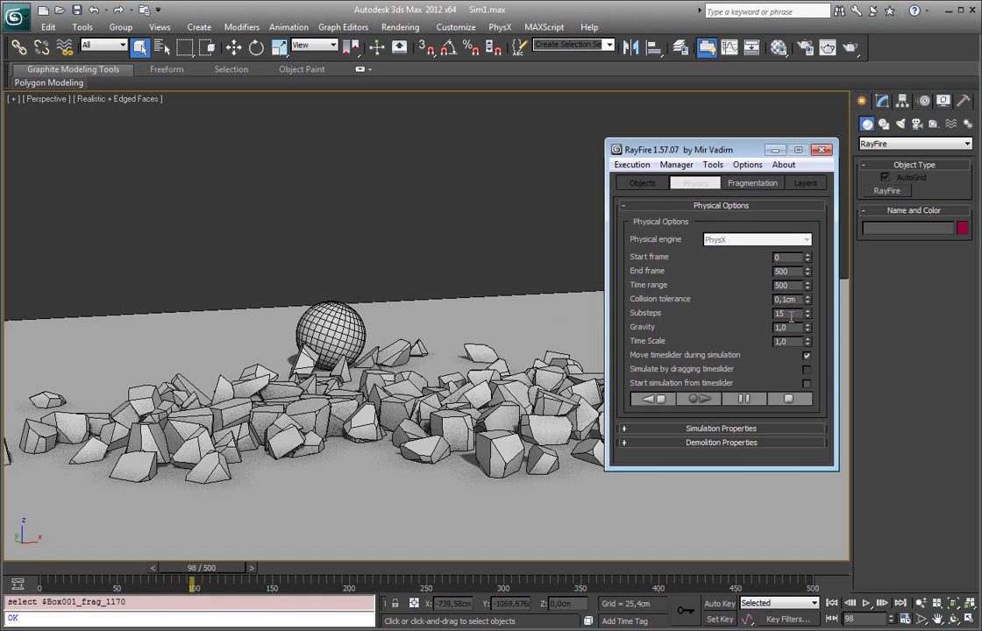
{"action": "double_click", "coordinate": [791, 314]}
{"action": "type", "text": "3"}
{"action": "left_click", "coordinate": [402, 226]}
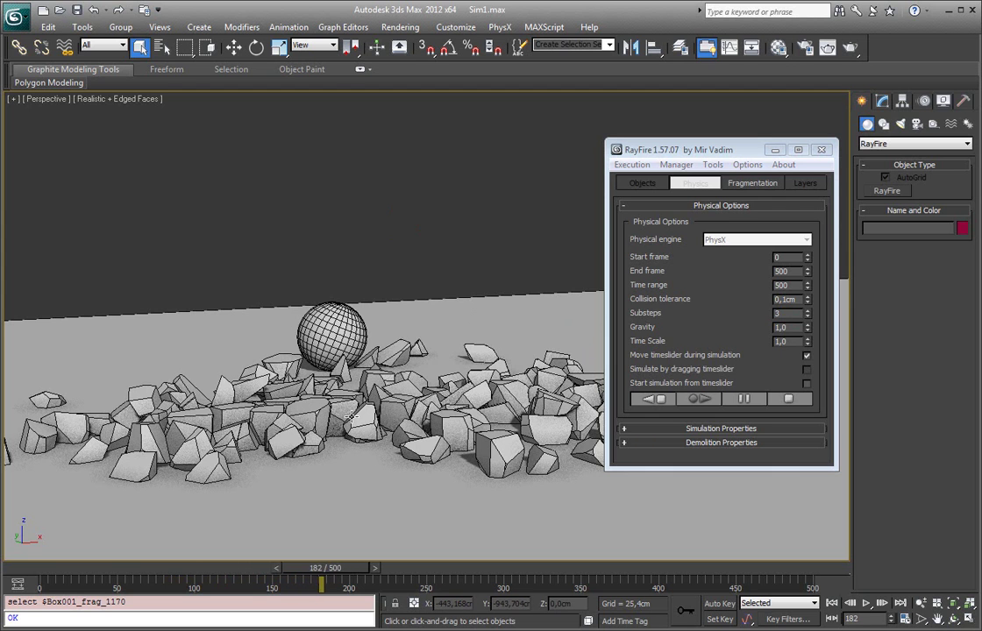
{"action": "left_click", "coordinate": [745, 400]}
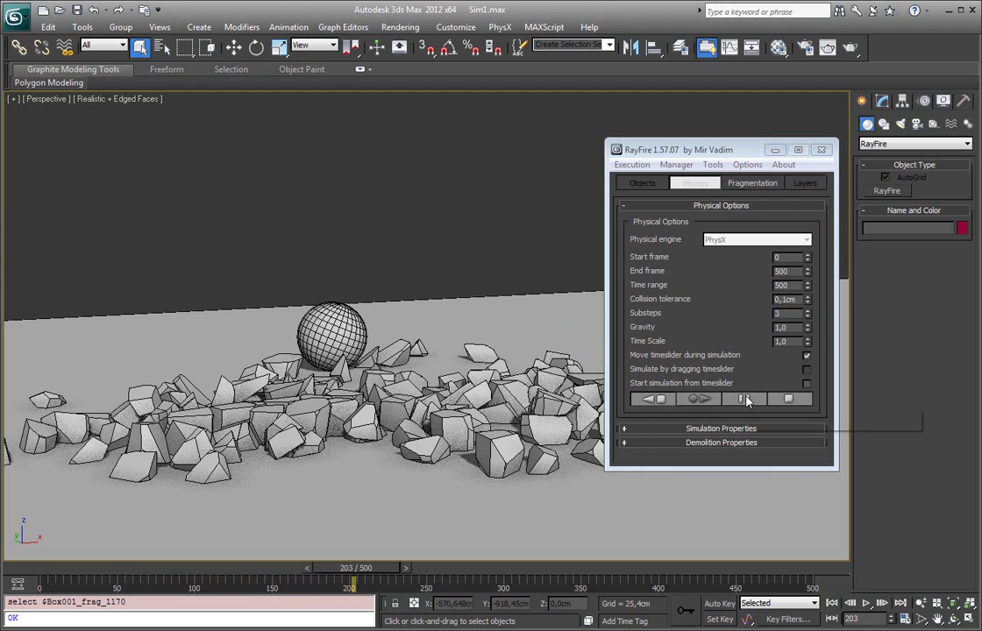
{"action": "left_click", "coordinate": [662, 401]}
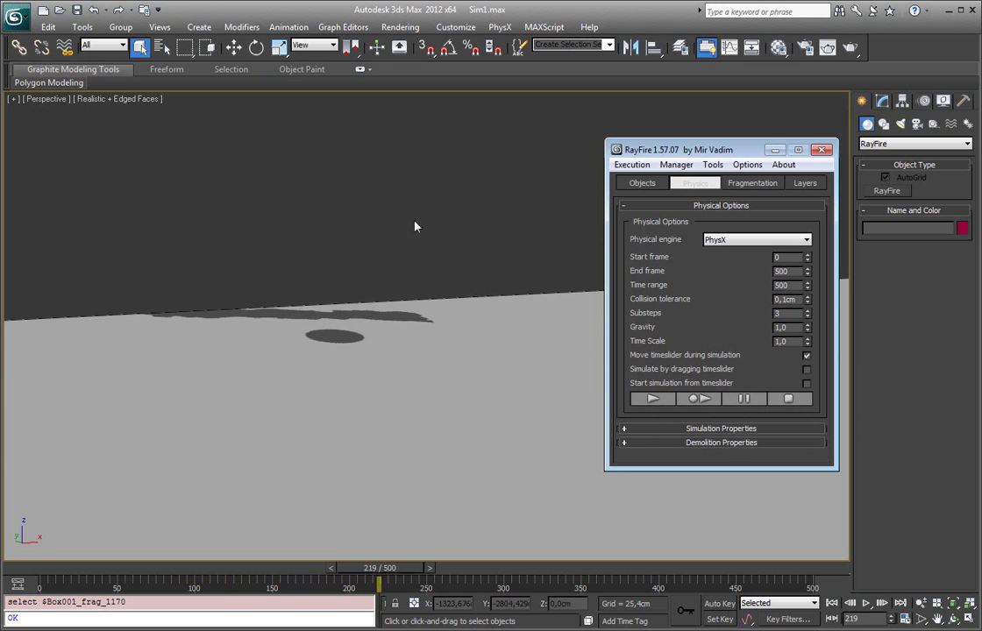
- Set the gravity to 0,8 with the slab and sphere in view, then run and stop a preview
{"action": "middle_click_drag", "start_coordinate": [413, 225], "coordinate": [353, 335]}
{"action": "scroll", "coordinate": [353, 335], "scroll_direction": "down", "scroll_amount": 3}
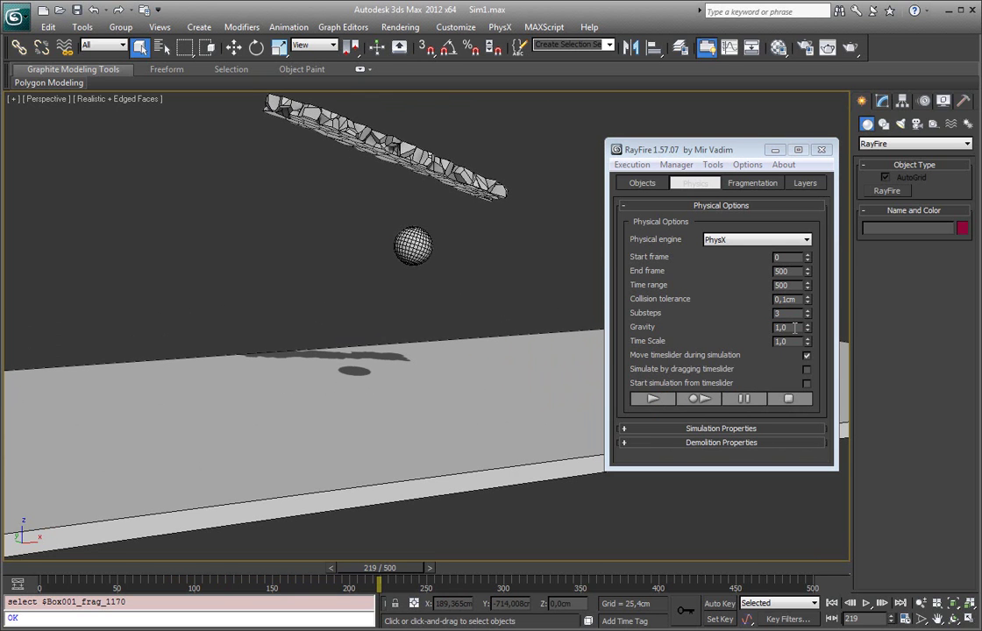
{"action": "double_click", "coordinate": [794, 328]}
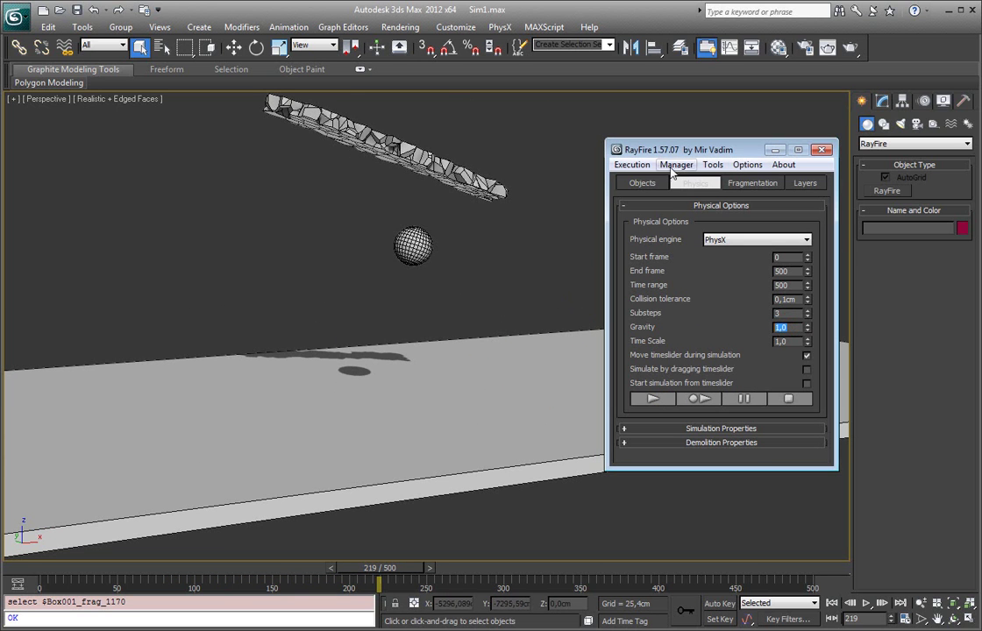
{"action": "left_click_drag", "start_coordinate": [670, 153], "coordinate": [676, 114]}
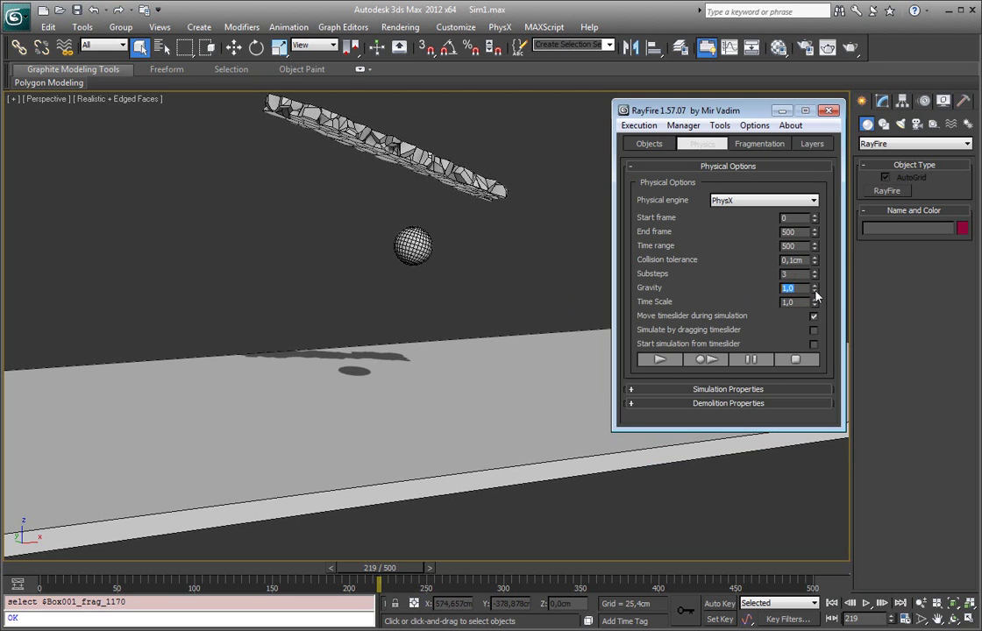
{"action": "left_click_drag", "start_coordinate": [815, 292], "coordinate": [813, 304]}
{"action": "key", "text": "BackSpace"}
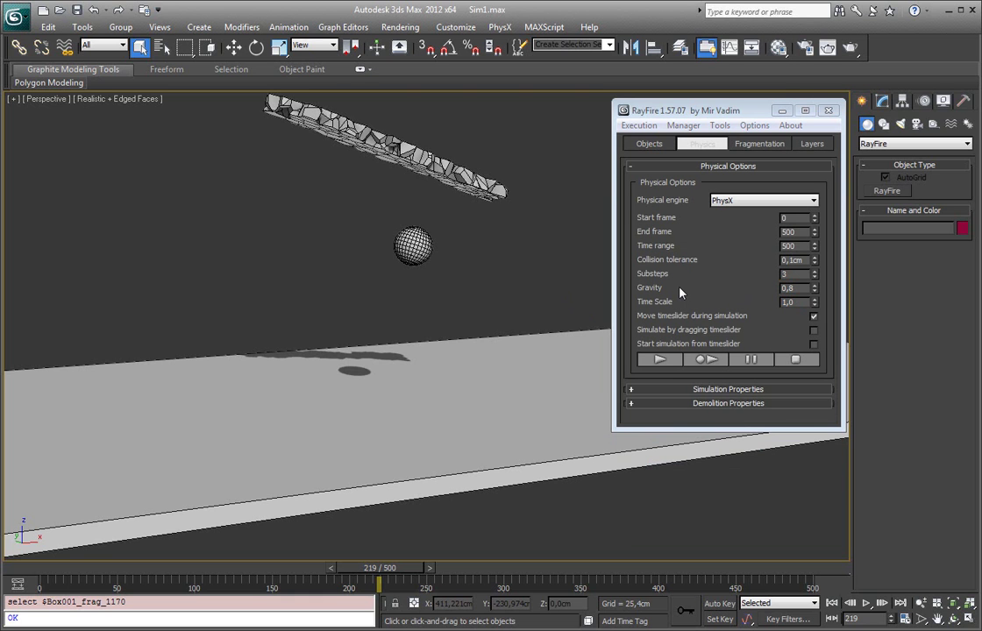
{"action": "left_click", "coordinate": [660, 360]}
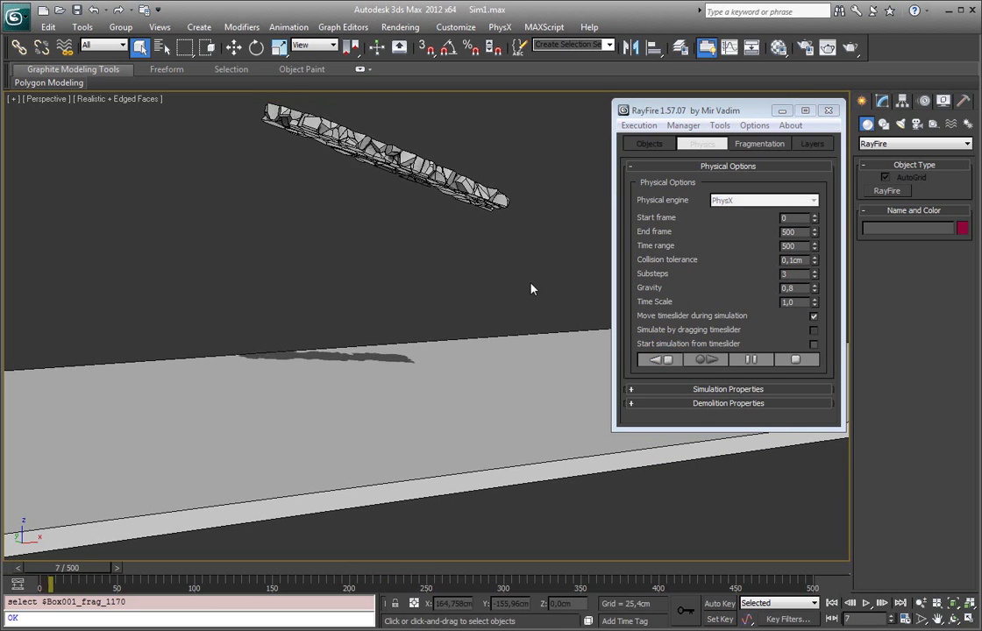
{"action": "left_click", "coordinate": [666, 360]}
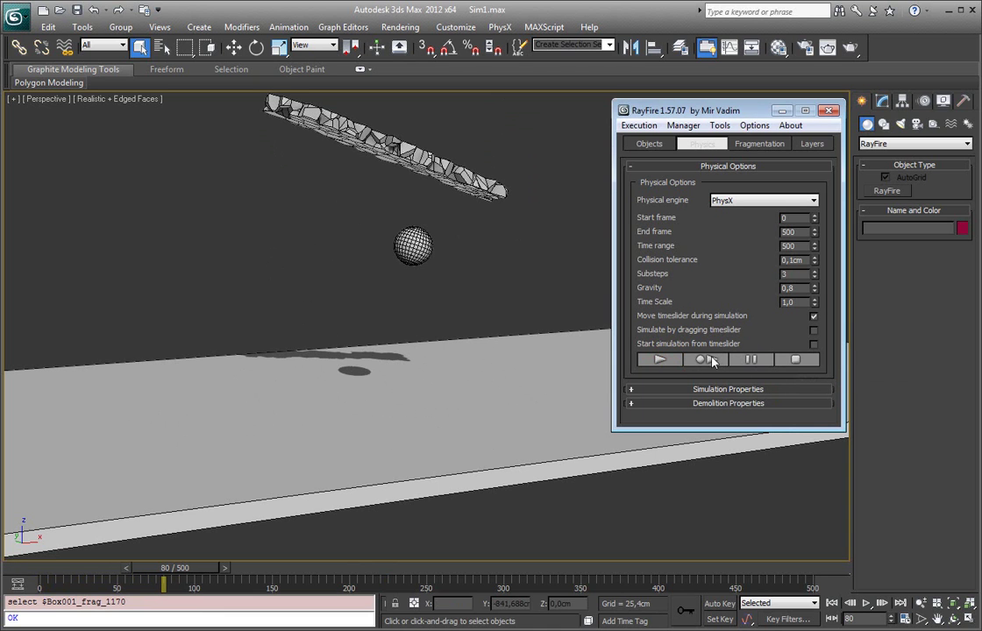
- Restart the preview and change the gravity to -0,29 while the slab's fragments are falling
{"action": "left_click", "coordinate": [666, 360]}
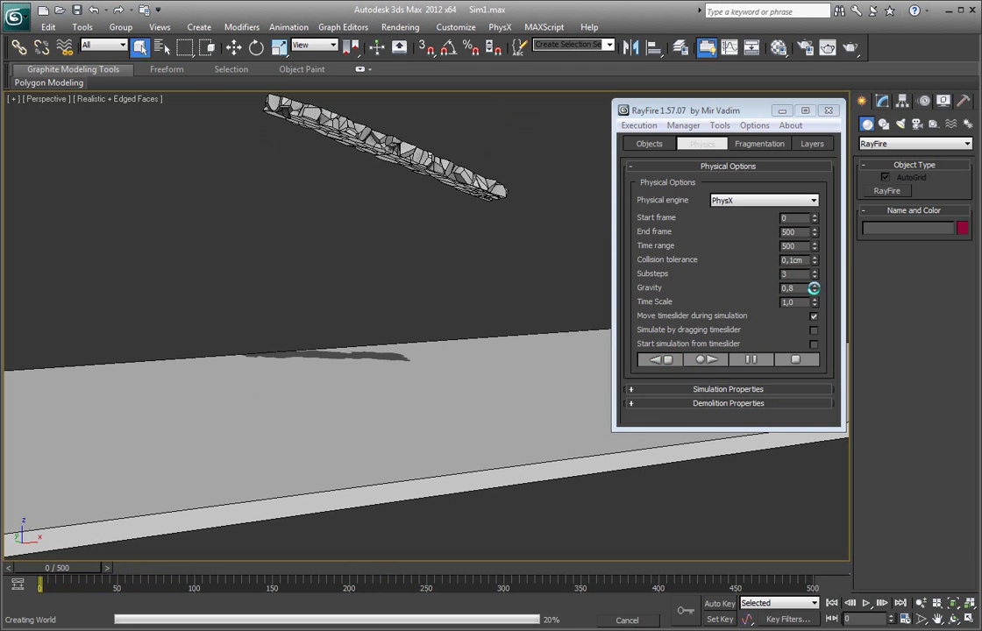
{"action": "mouse_move", "coordinate": [816, 290]}
{"action": "left_mouse_down"}
{"action": "mouse_move", "coordinate": [814, 313]}
{"action": "mouse_move", "coordinate": [815, 291]}
{"action": "left_mouse_up"}
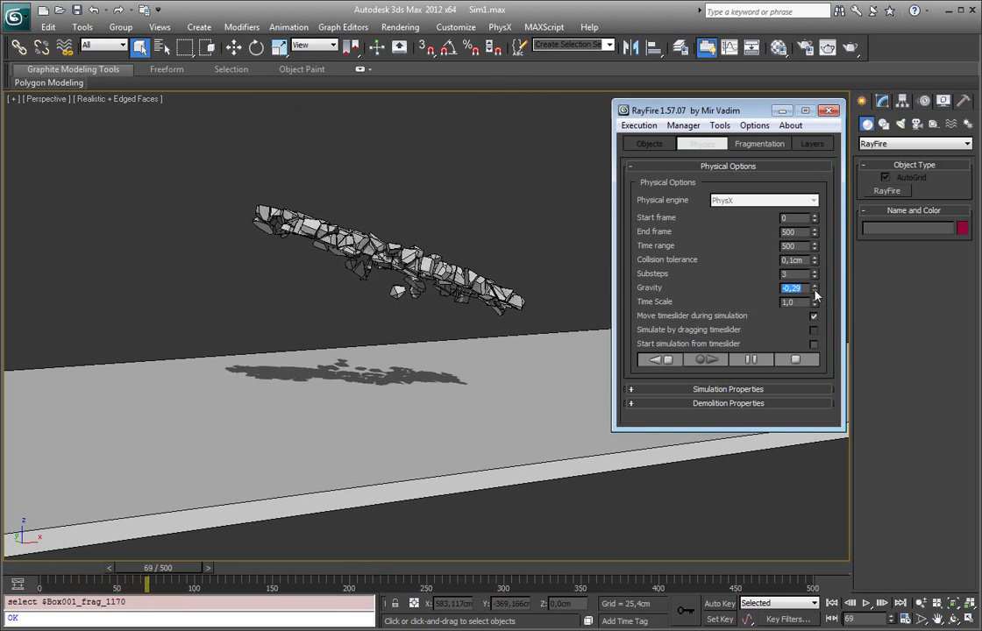
- Raise the gravity to 1,17 during the running preview, bring it back down to 0,7, and stop the preview
{"action": "left_click_drag", "start_coordinate": [816, 295], "coordinate": [827, 218]}
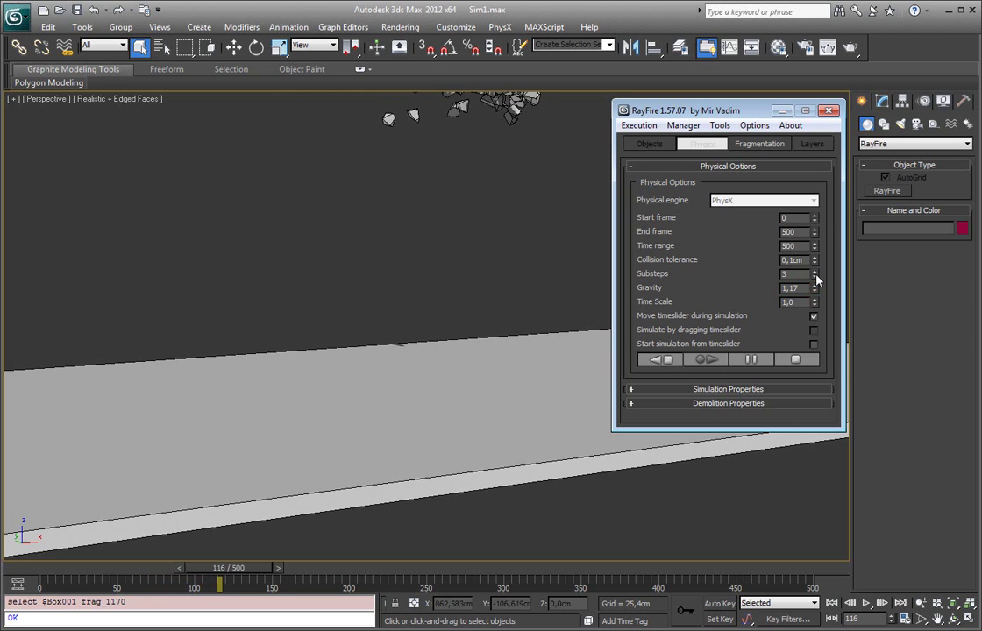
{"action": "left_click_drag", "start_coordinate": [816, 287], "coordinate": [687, 304]}
{"action": "left_click", "coordinate": [663, 360]}
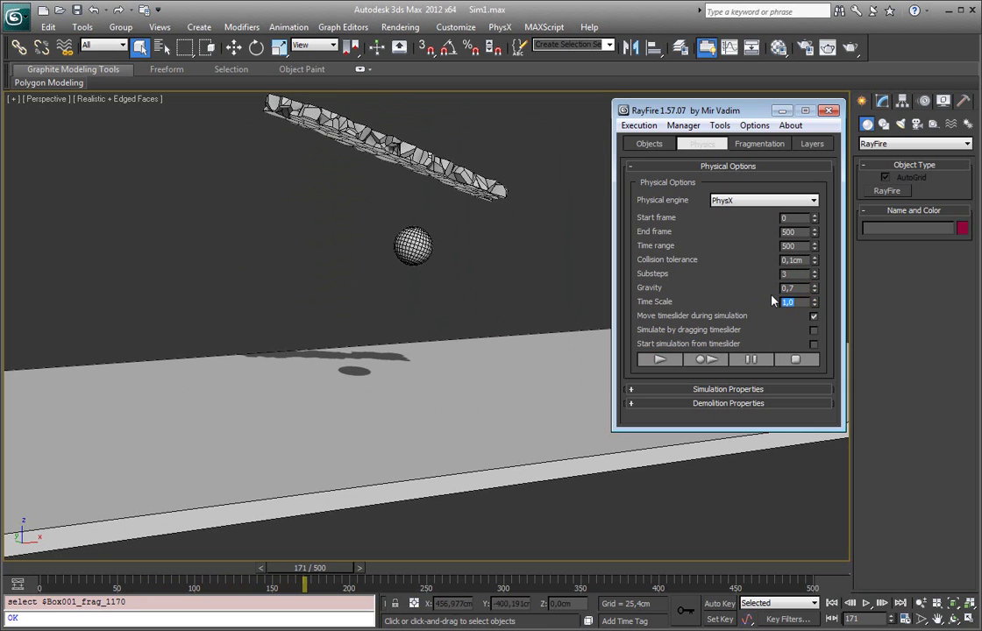
{"action": "left_click", "coordinate": [412, 248]}
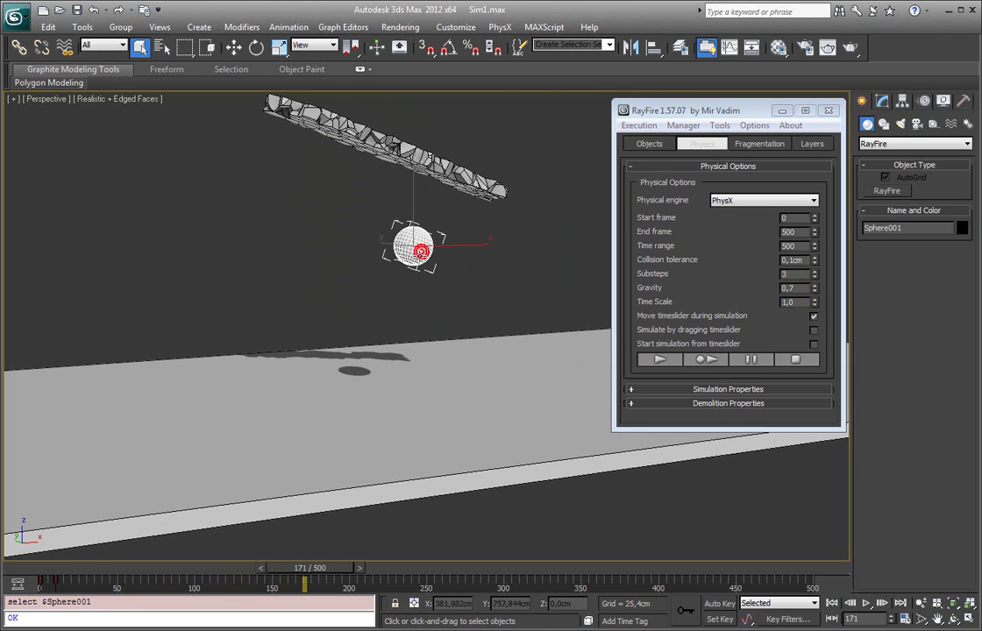
{"action": "left_click", "coordinate": [456, 263]}
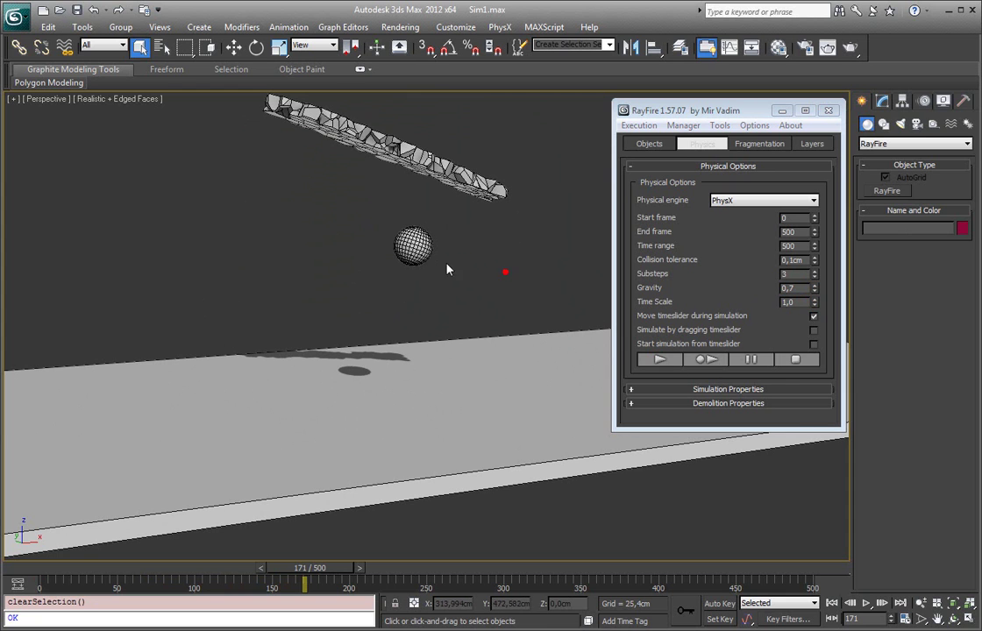
{"action": "left_click", "coordinate": [412, 245]}
{"action": "left_click", "coordinate": [802, 302]}
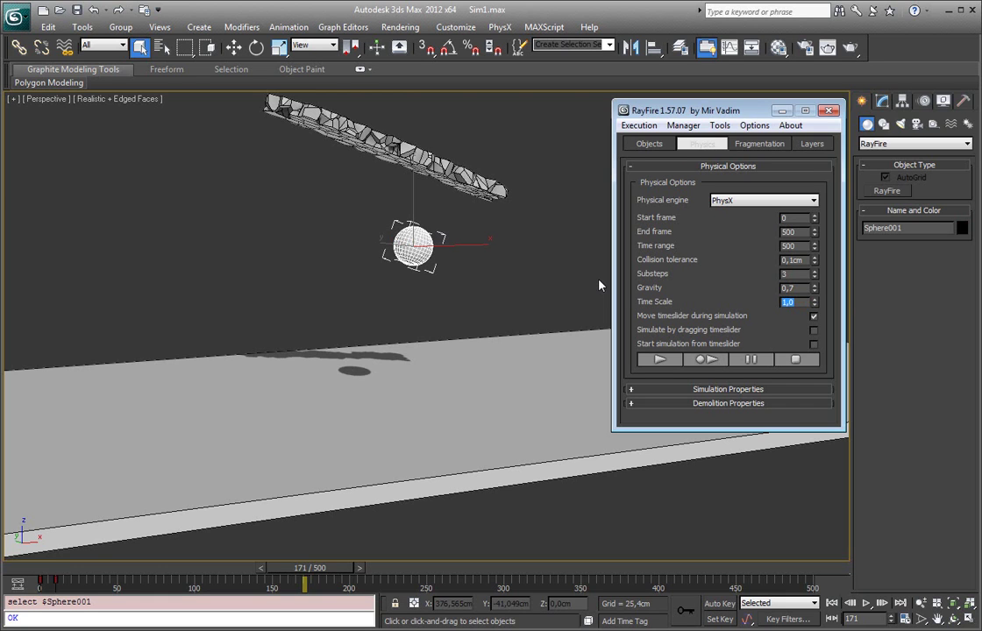
{"action": "left_click", "coordinate": [584, 259]}
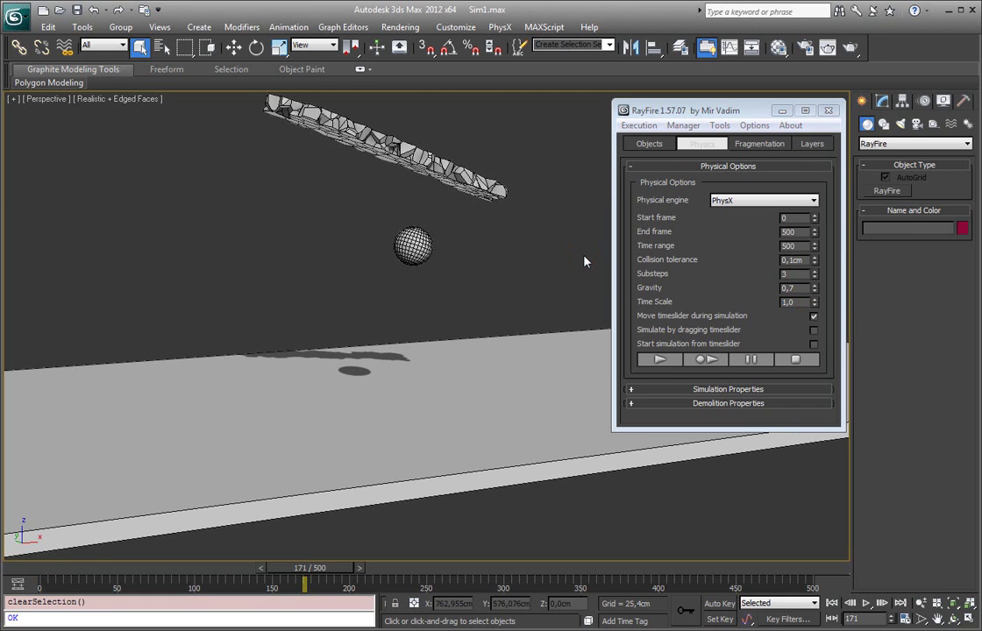
- Set the time scale to 1,0 and the start frame to 3, with the slab and sphere in view
{"action": "left_click_drag", "start_coordinate": [814, 307], "coordinate": [617, 300]}
{"action": "type", "text": "1"}
{"action": "left_click", "coordinate": [720, 274]}
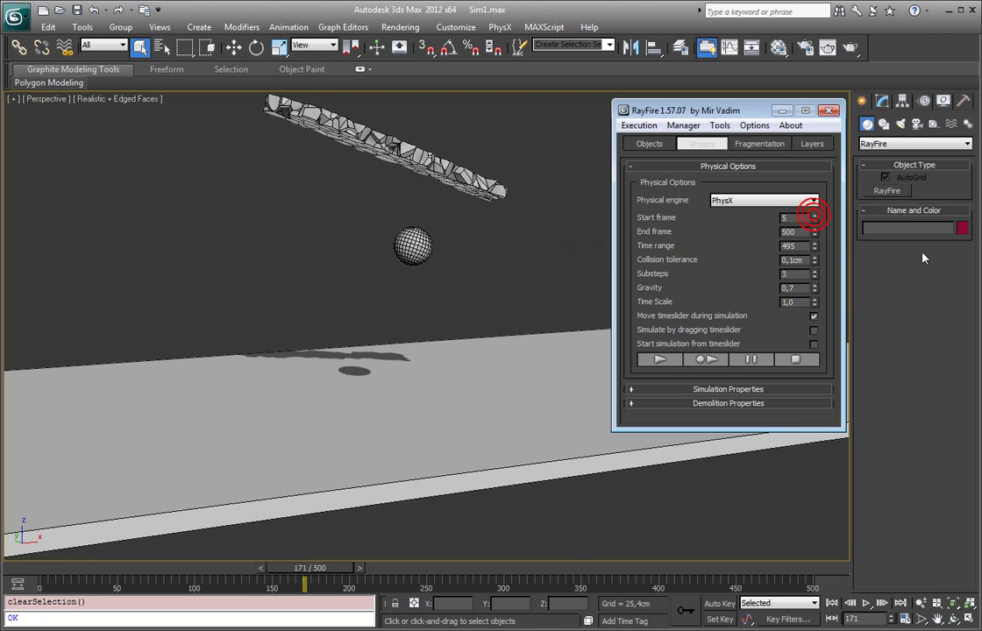
{"action": "double_click", "coordinate": [816, 220]}
{"action": "middle_click_drag", "start_coordinate": [523, 212], "coordinate": [506, 277]}
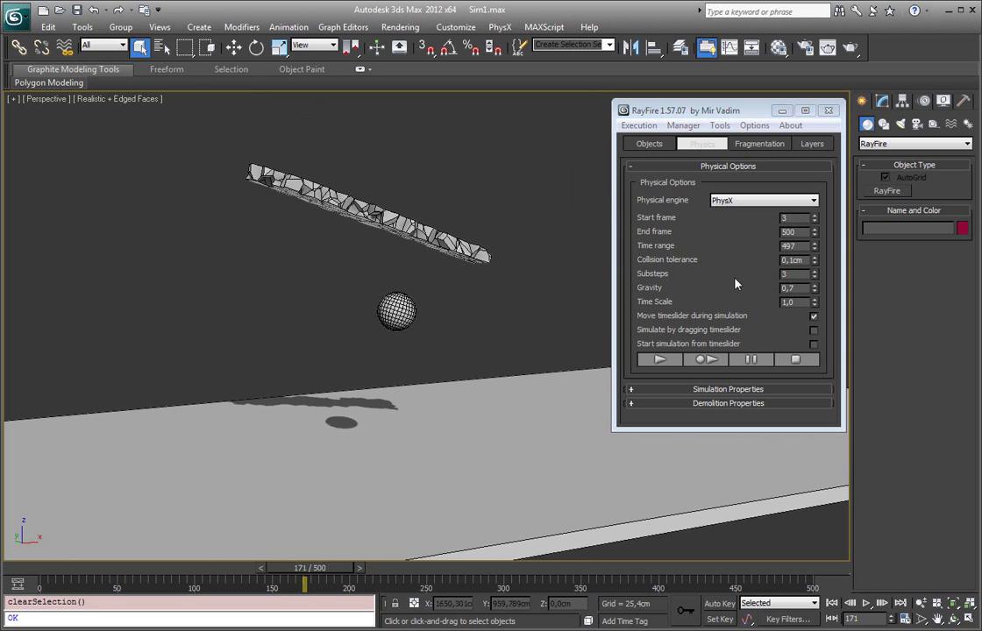
- Start the preview, pause it around the sphere's impact, and let it play on with the time scale set to 0,4
{"action": "left_click", "coordinate": [666, 361]}
{"action": "left_click", "coordinate": [758, 362]}
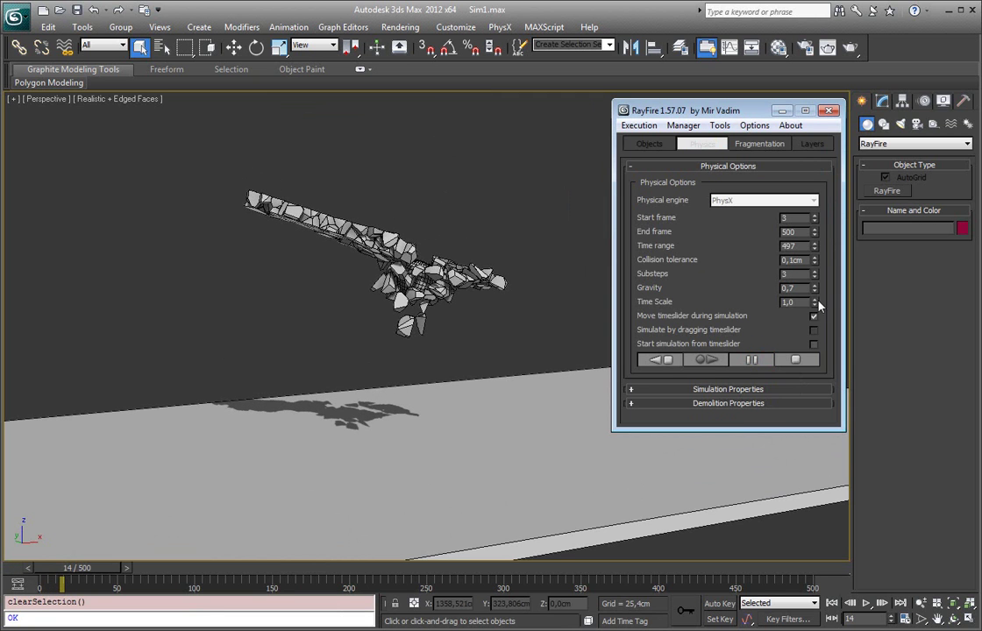
{"action": "left_click_drag", "start_coordinate": [816, 303], "coordinate": [813, 326]}
{"action": "type", "text": "0,4"}
{"action": "left_click", "coordinate": [750, 363]}
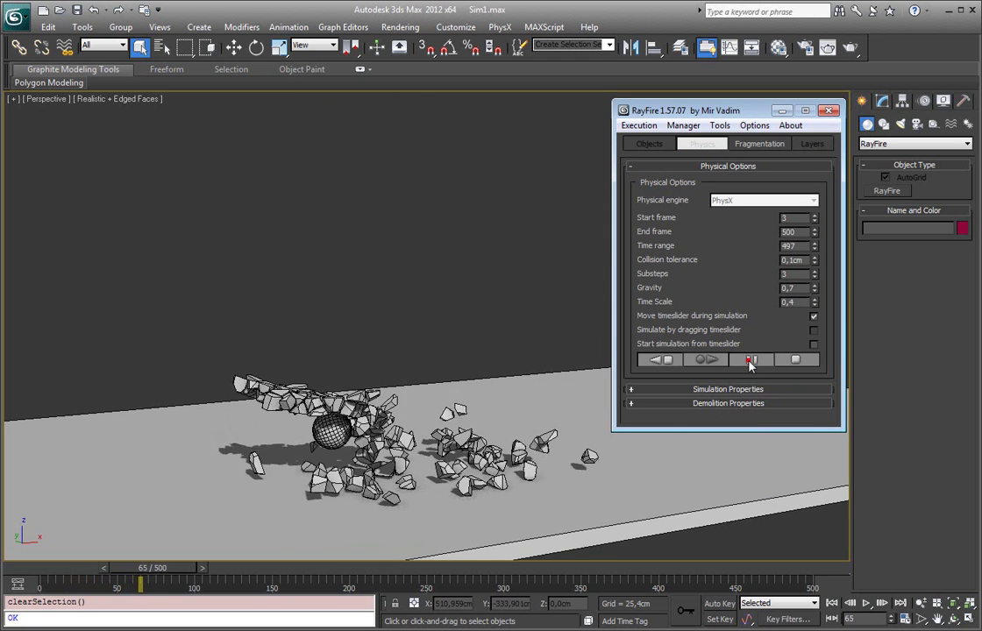
- Set the time scale to 1 while the preview is paused, and resume it until the fragments have fallen onto the ground
{"action": "double_click", "coordinate": [803, 303]}
{"action": "type", "text": "1"}
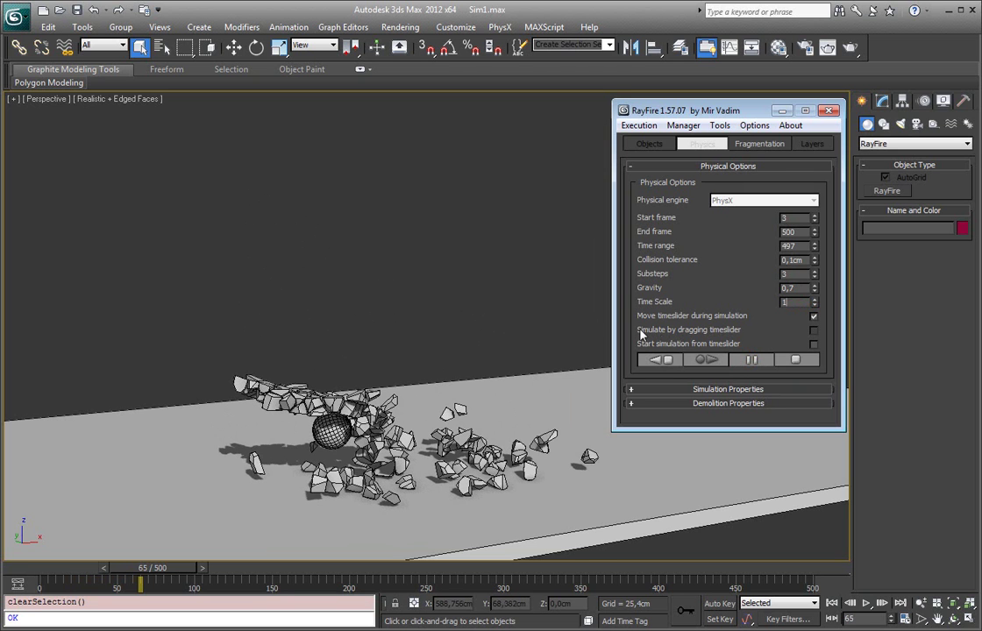
{"action": "left_click", "coordinate": [747, 361]}
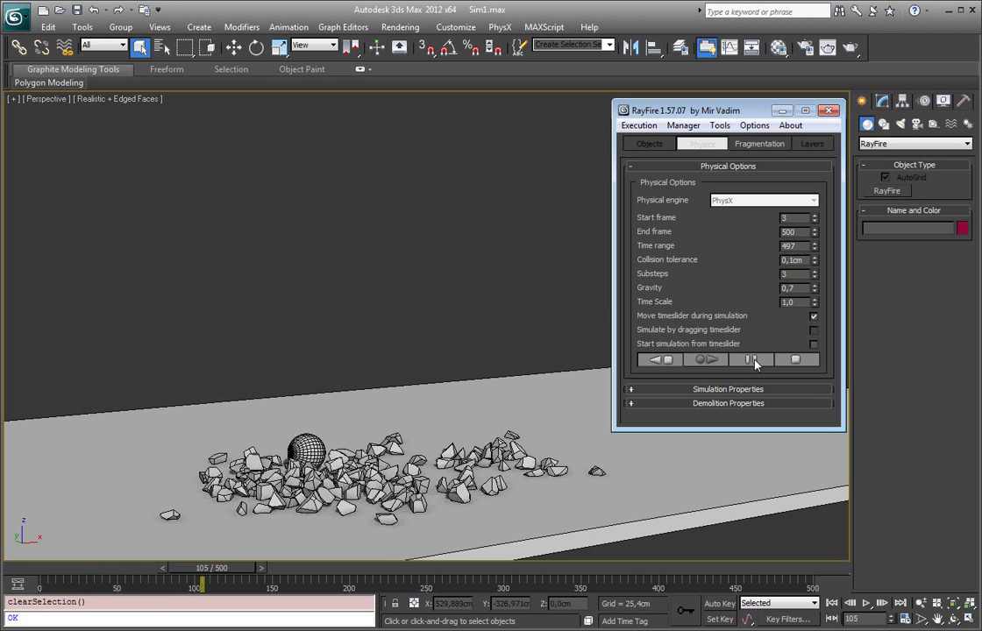
{"action": "left_click", "coordinate": [752, 360]}
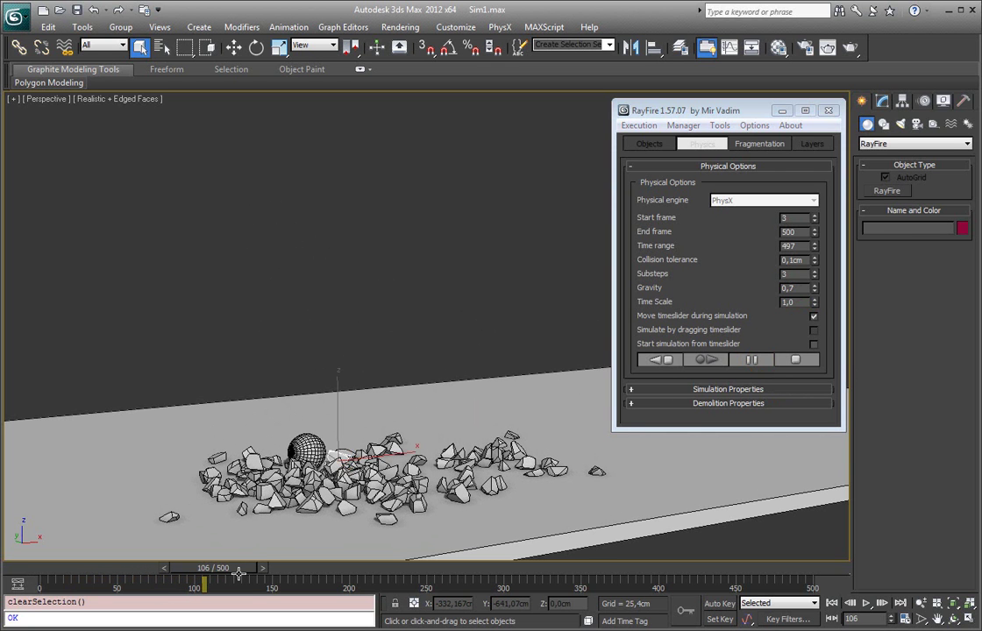
- Select one of the fallen fragments, return to frame 0, and play back the recorded animation of the slab breaking apart
{"action": "left_click", "coordinate": [169, 516]}
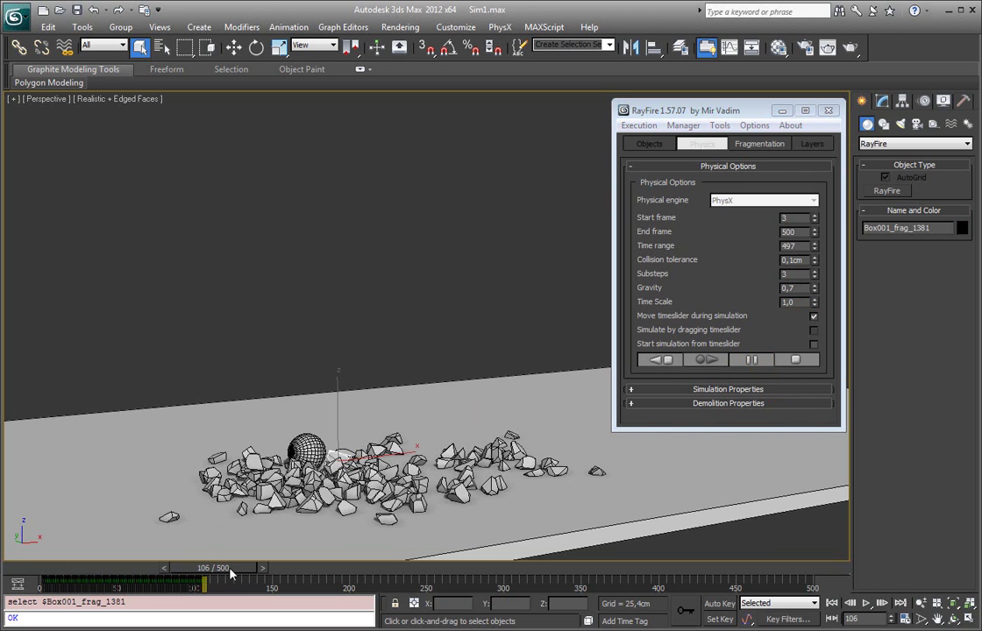
{"action": "left_click_drag", "start_coordinate": [233, 575], "coordinate": [62, 581]}
{"action": "key", "text": "q"}
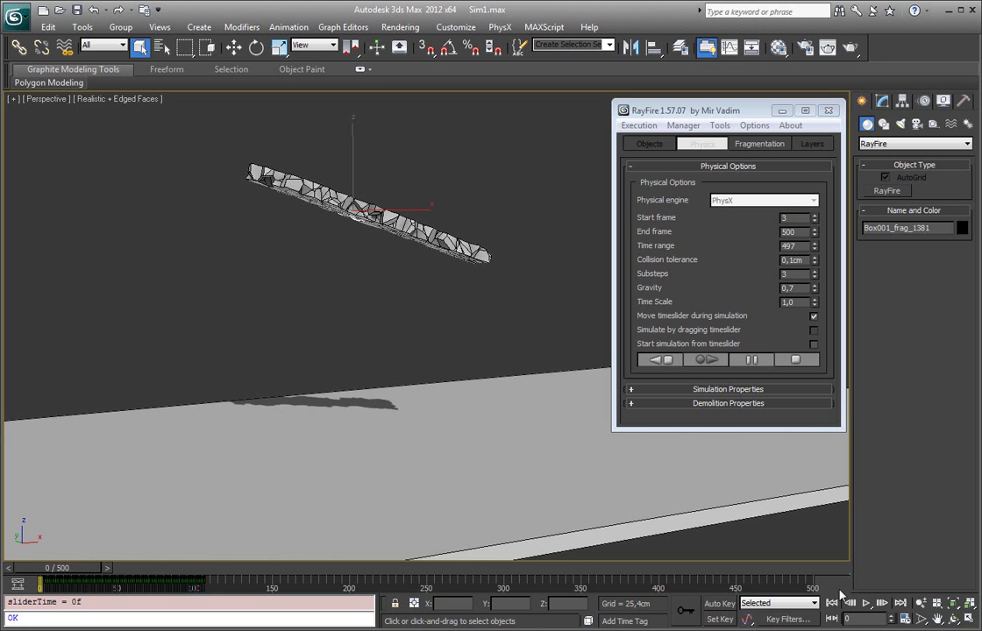
{"action": "left_click", "coordinate": [865, 604]}
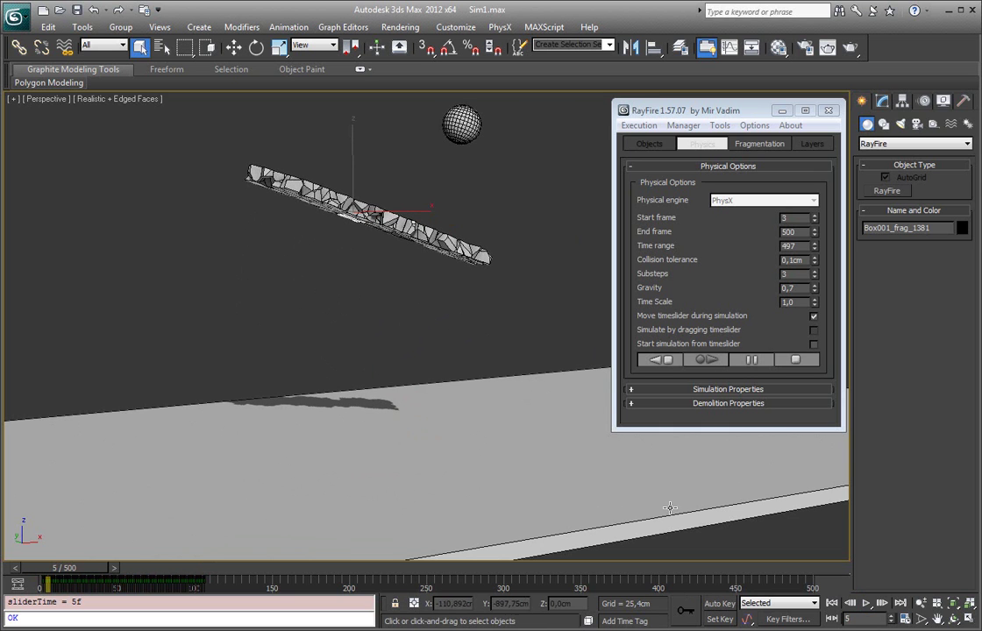
{"action": "left_click", "coordinate": [864, 605]}
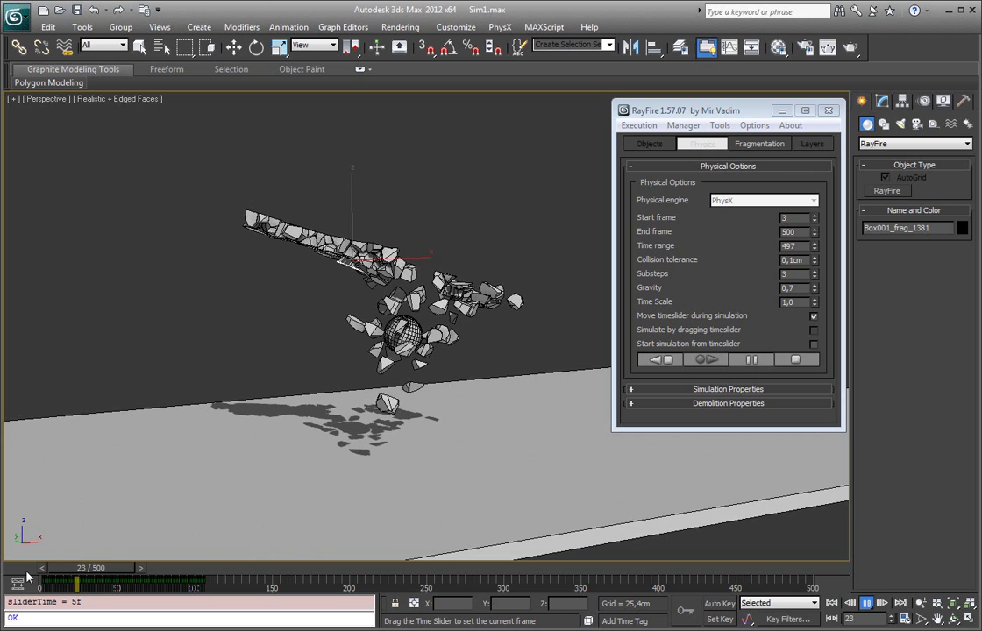
{"action": "left_click_drag", "start_coordinate": [25, 576], "coordinate": [20, 577]}
{"action": "left_click", "coordinate": [864, 604]}
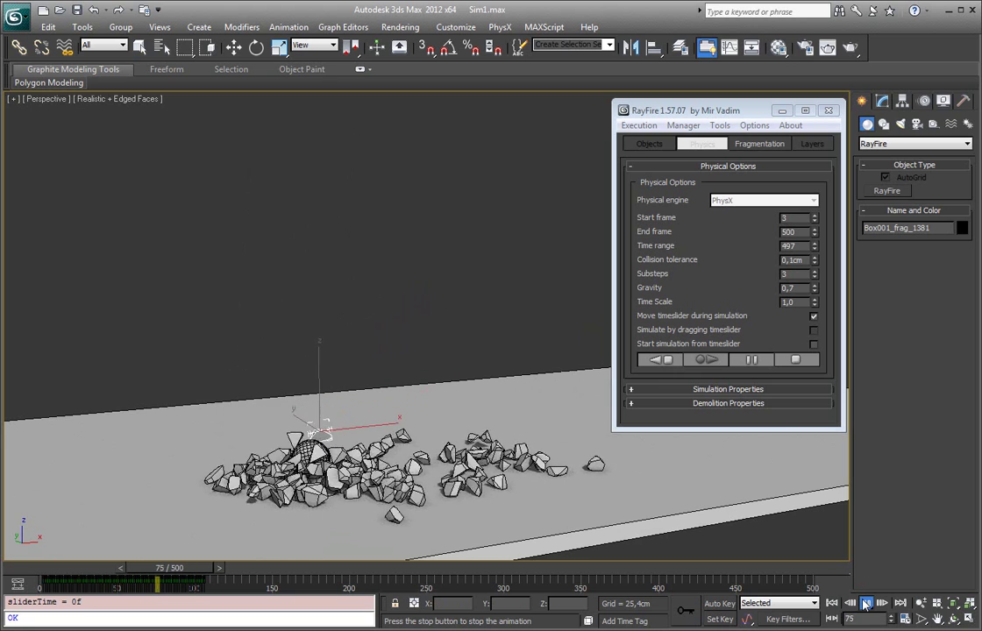
- Unpause the preview and stop it, restoring the original animation of the simulation objects
{"action": "left_click", "coordinate": [754, 360]}
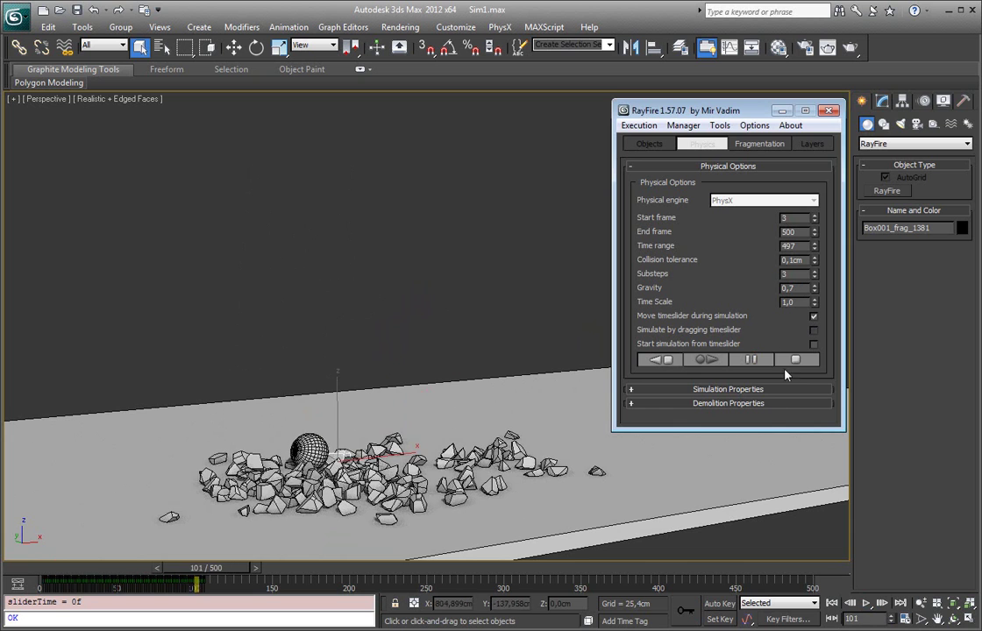
{"action": "left_click", "coordinate": [670, 362]}
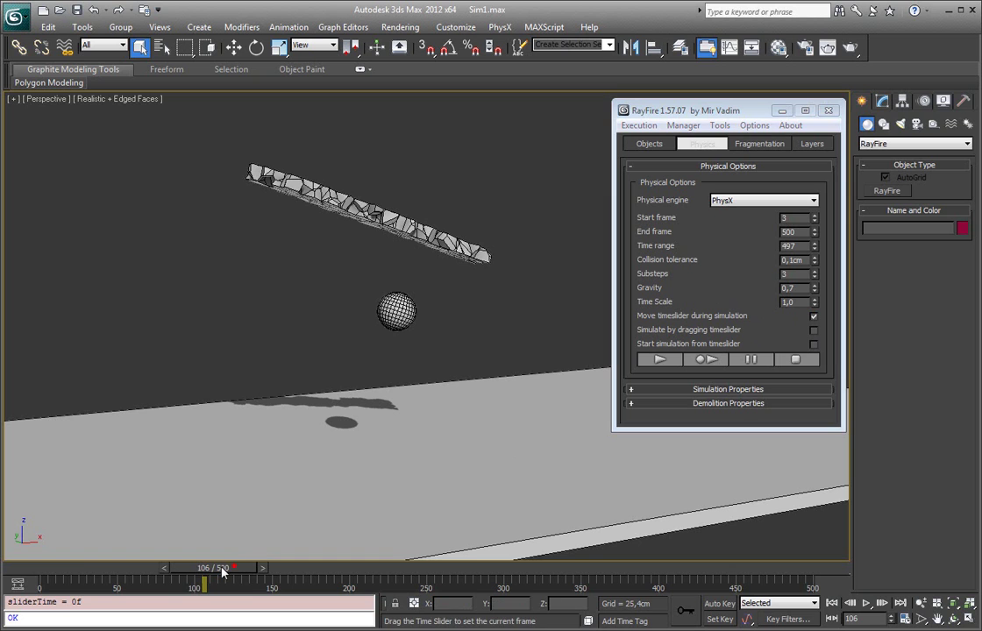
- Go to frame 51 and step forward one frame at a time to frame 56
{"action": "left_click", "coordinate": [155, 571]}
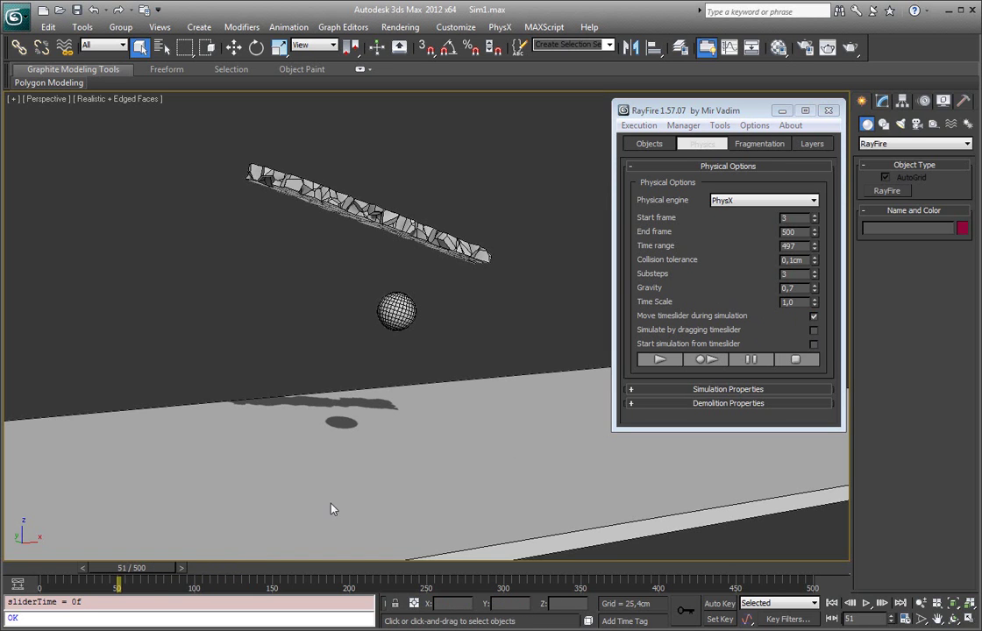
{"action": "left_click", "coordinate": [183, 569]}
{"action": "left_click", "coordinate": [183, 569]}
{"action": "left_click", "coordinate": [183, 569]}
{"action": "left_click", "coordinate": [184, 569]}
{"action": "left_click", "coordinate": [183, 569]}
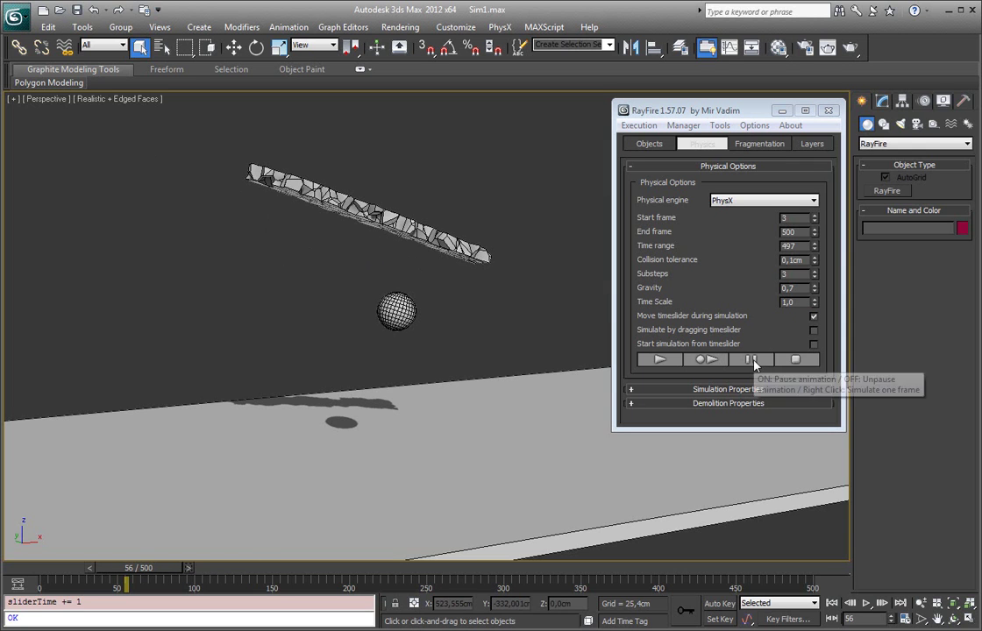
- Turn off moving the timeslider during simulation
{"action": "left_click", "coordinate": [813, 317]}
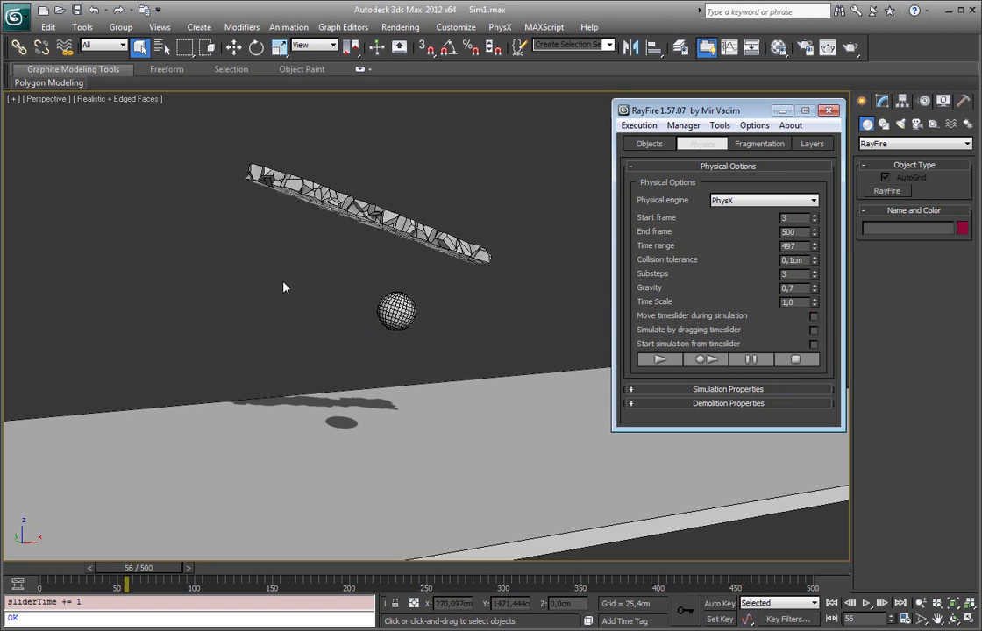
{"action": "middle_click_drag", "start_coordinate": [430, 281], "coordinate": [439, 326], "text": "alt"}
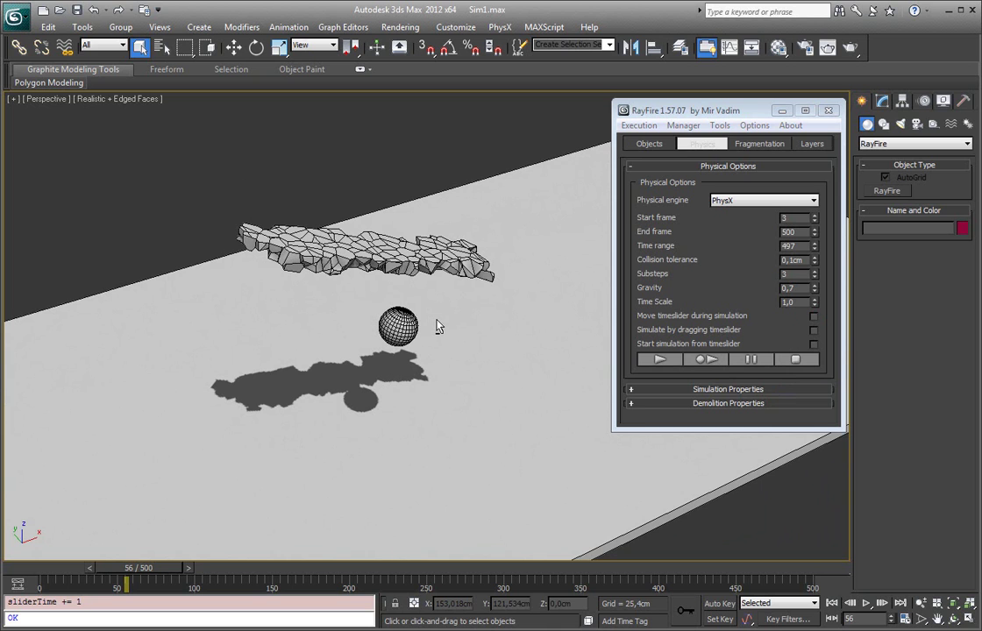
{"action": "left_click", "coordinate": [309, 224]}
{"action": "middle_click_drag", "start_coordinate": [279, 198], "coordinate": [287, 203], "text": "alt"}
{"action": "left_click", "coordinate": [272, 229]}
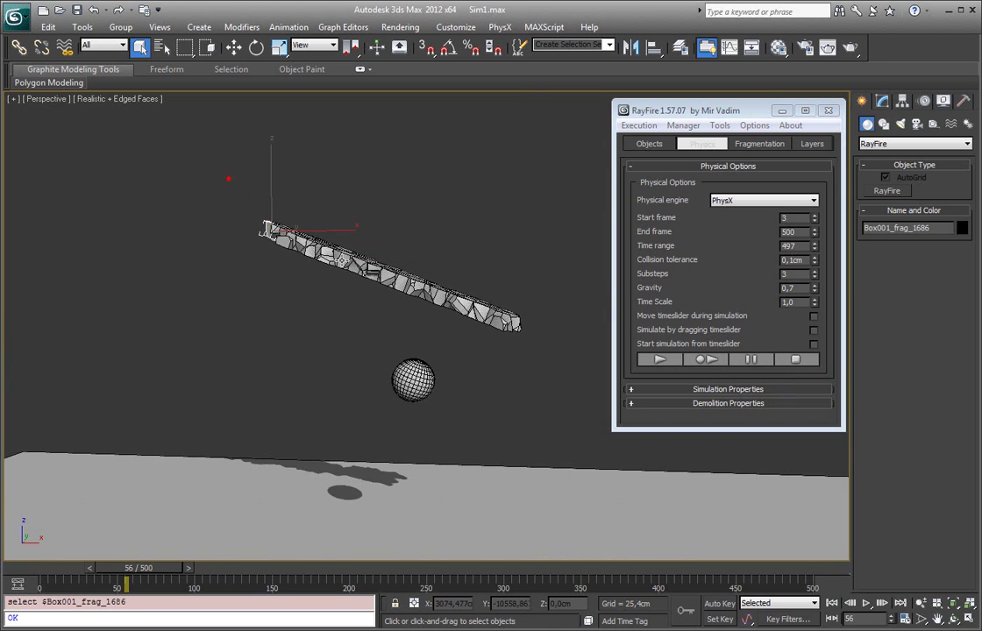
{"action": "left_click", "coordinate": [478, 228]}
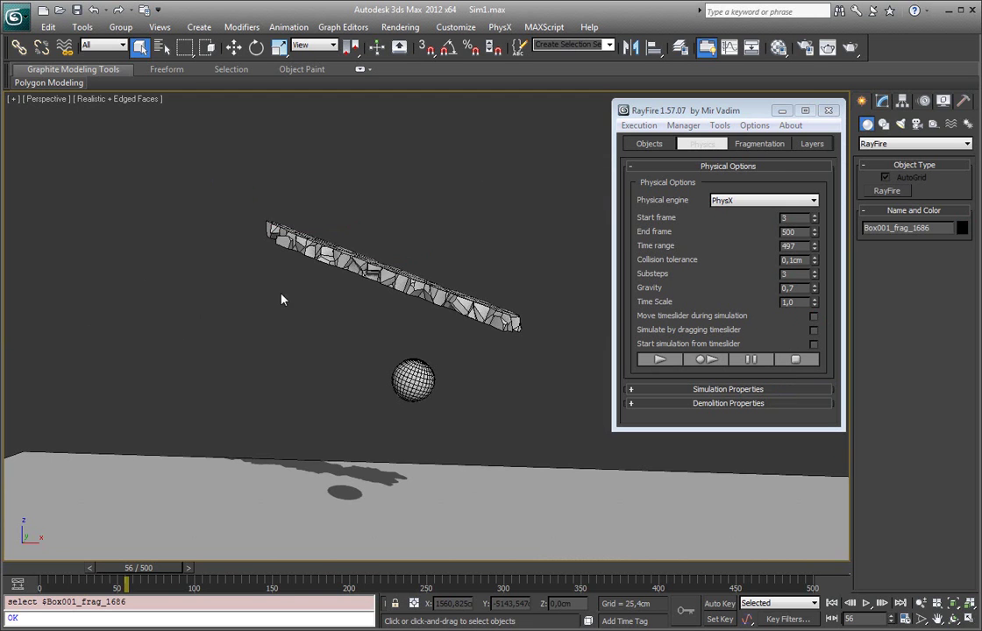
{"action": "left_click_drag", "start_coordinate": [294, 308], "coordinate": [246, 351]}
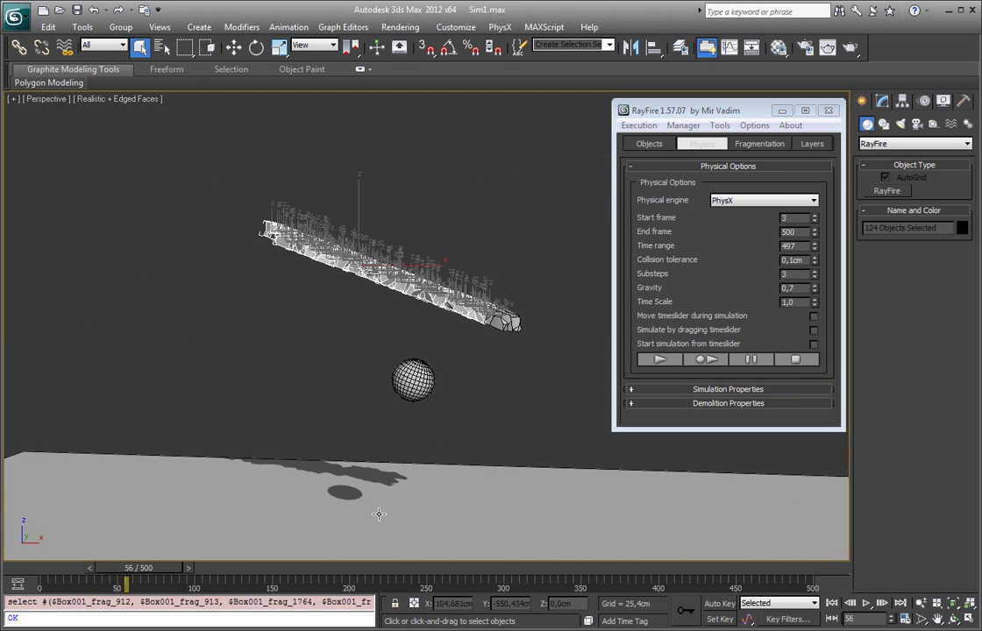
{"action": "middle_click_drag", "start_coordinate": [378, 513], "coordinate": [545, 279], "text": "alt"}
{"action": "left_click", "coordinate": [546, 279]}
{"action": "left_click", "coordinate": [814, 317]}
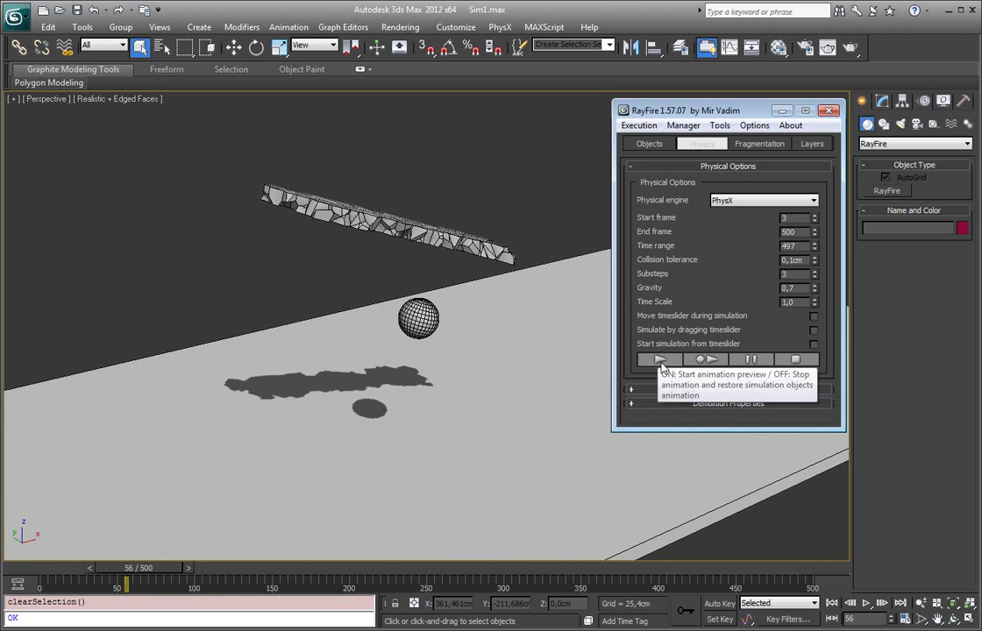
- Clear the selection and save the current scene state with Hold
{"action": "left_click", "coordinate": [476, 182]}
{"action": "key", "text": "ctrl+alt+h"}
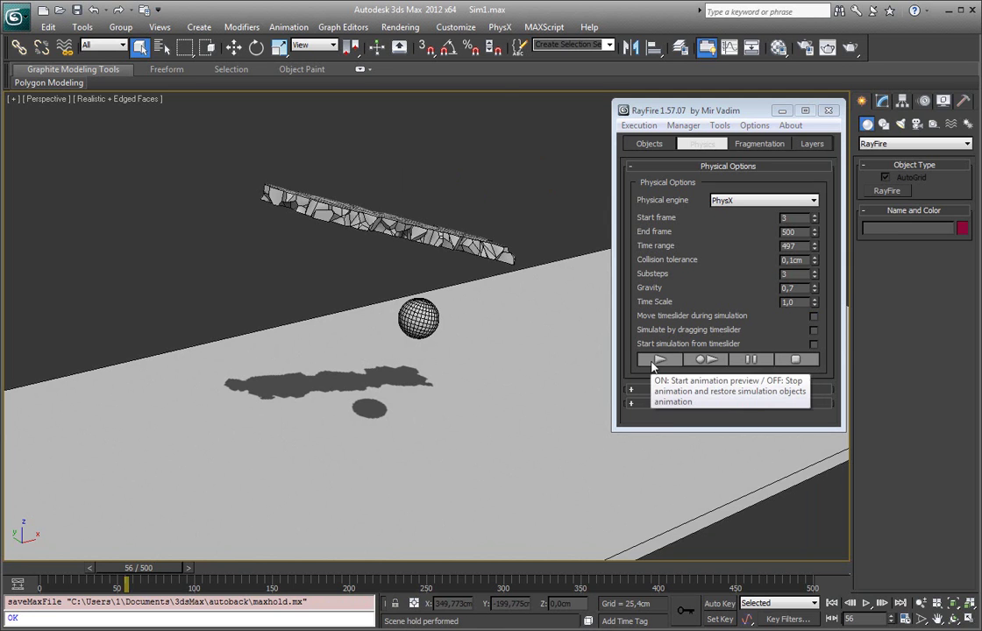
- Run the preview until the fragments settle on the ground, and stop it with the objects left in their simulated positions
{"action": "left_click", "coordinate": [660, 360]}
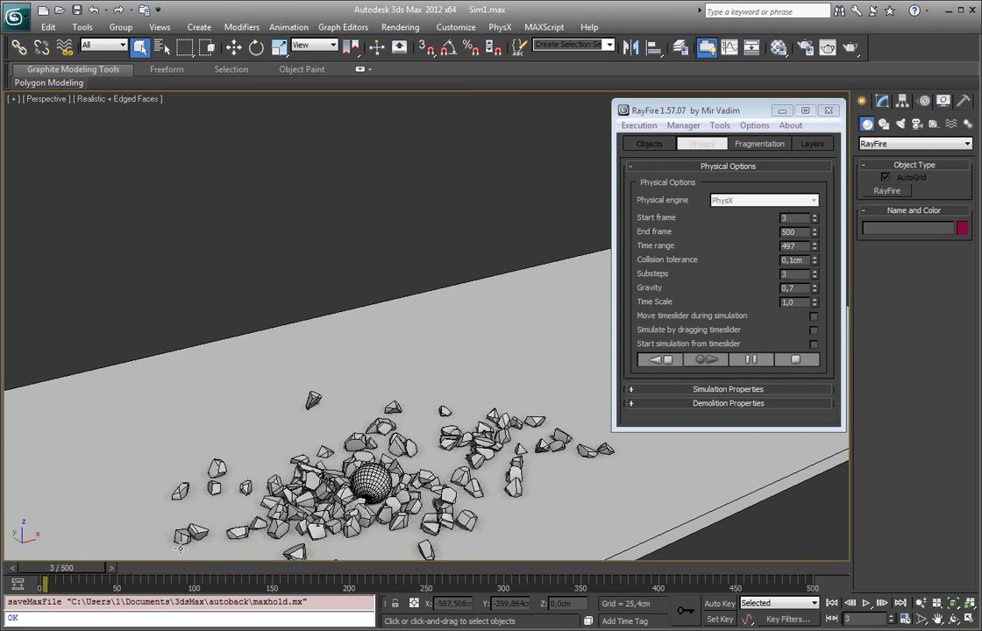
{"action": "middle_click_drag", "start_coordinate": [277, 511], "coordinate": [354, 332], "text": "alt"}
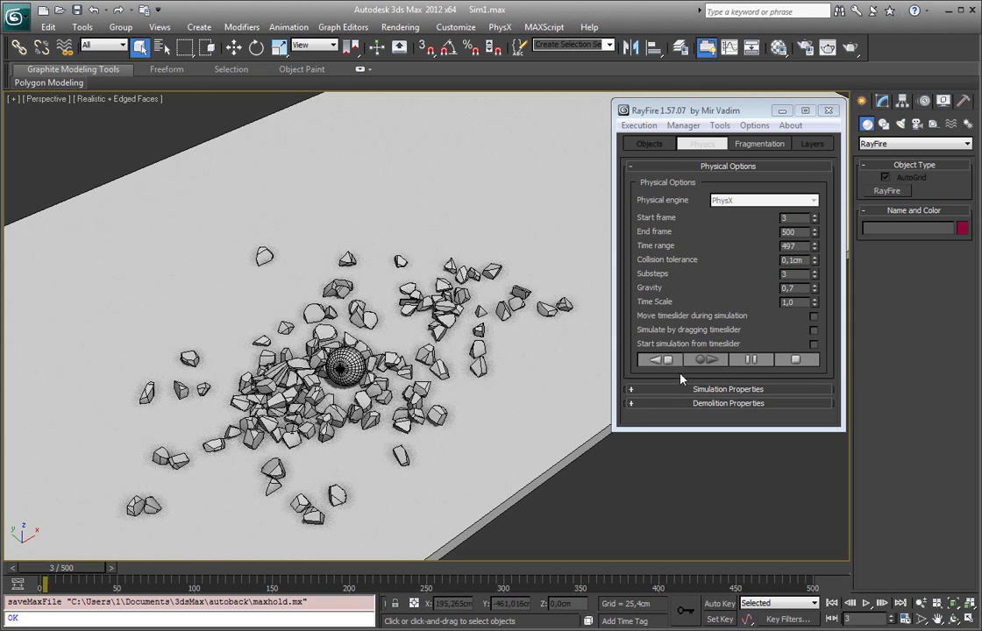
{"action": "left_click", "coordinate": [795, 359]}
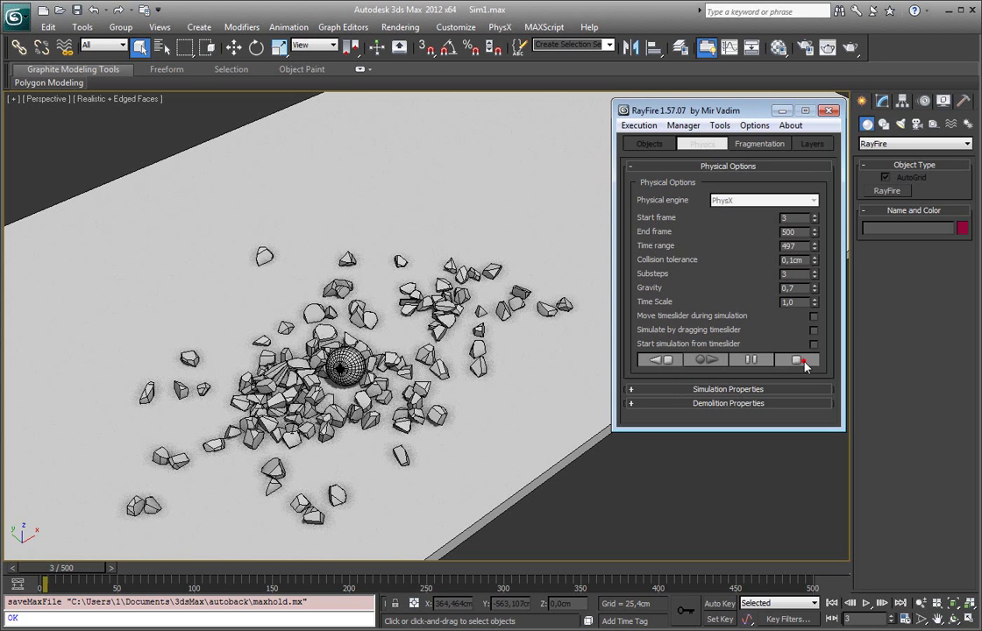
- Scrub the timeline and select scattered fragments to check whether they carry any animation
{"action": "left_click_drag", "start_coordinate": [57, 568], "coordinate": [244, 578]}
{"action": "left_click", "coordinate": [366, 347]}
{"action": "left_click", "coordinate": [564, 496]}
{"action": "middle_click_drag", "start_coordinate": [544, 510], "coordinate": [502, 473], "text": "alt"}
{"action": "left_click_drag", "start_coordinate": [41, 570], "coordinate": [280, 571]}
{"action": "left_click", "coordinate": [319, 381]}
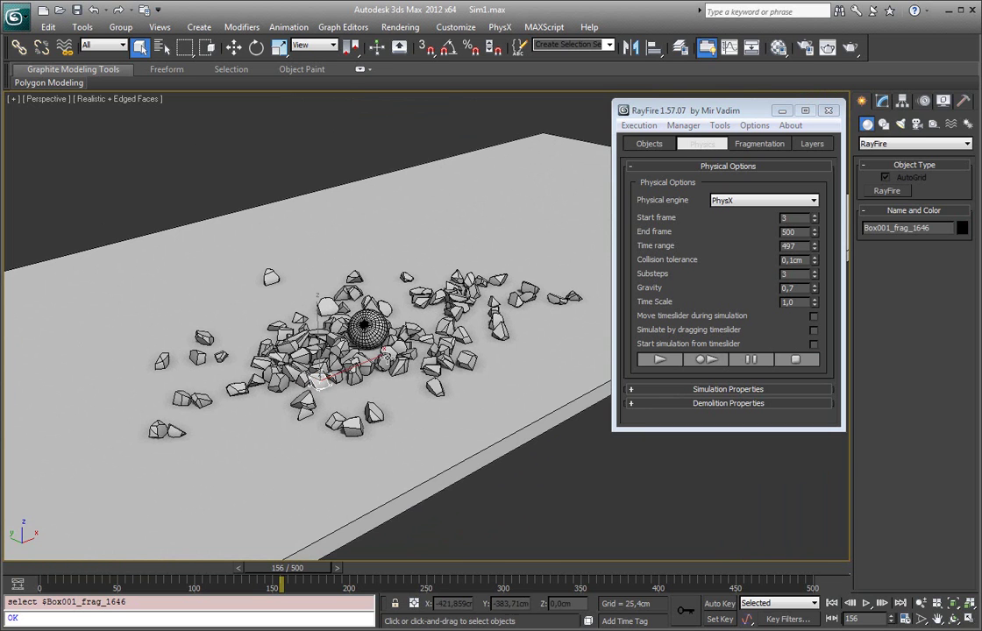
{"action": "left_click_drag", "start_coordinate": [282, 571], "coordinate": [44, 572]}
- Clear the selection, restore the held scene with Fetch, and turn on moving the timeslider during simulation
{"action": "left_click", "coordinate": [306, 171]}
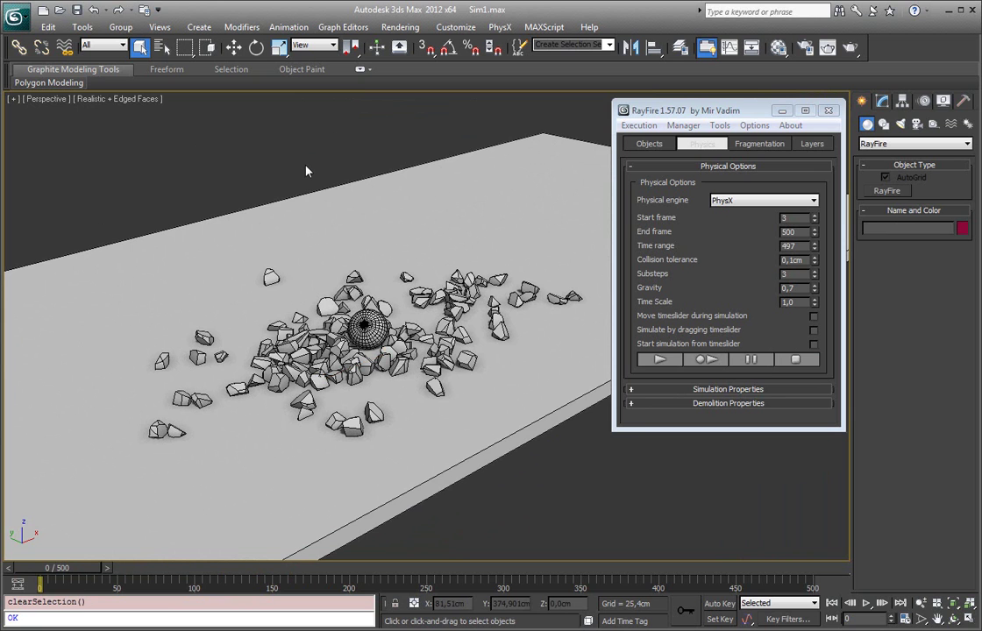
{"action": "key", "text": "ctrl+alt+f"}
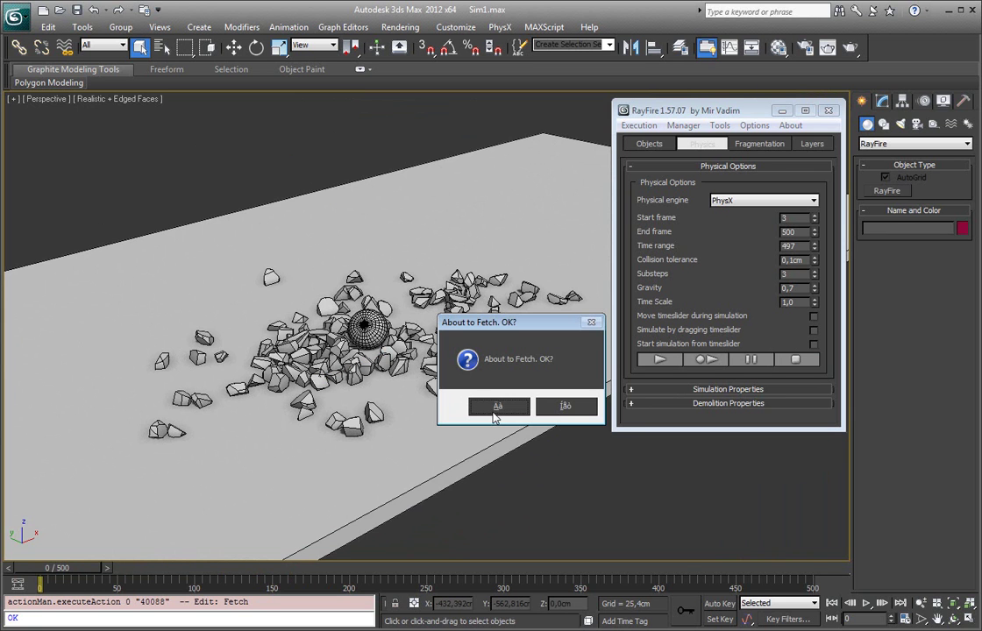
{"action": "left_click", "coordinate": [494, 408]}
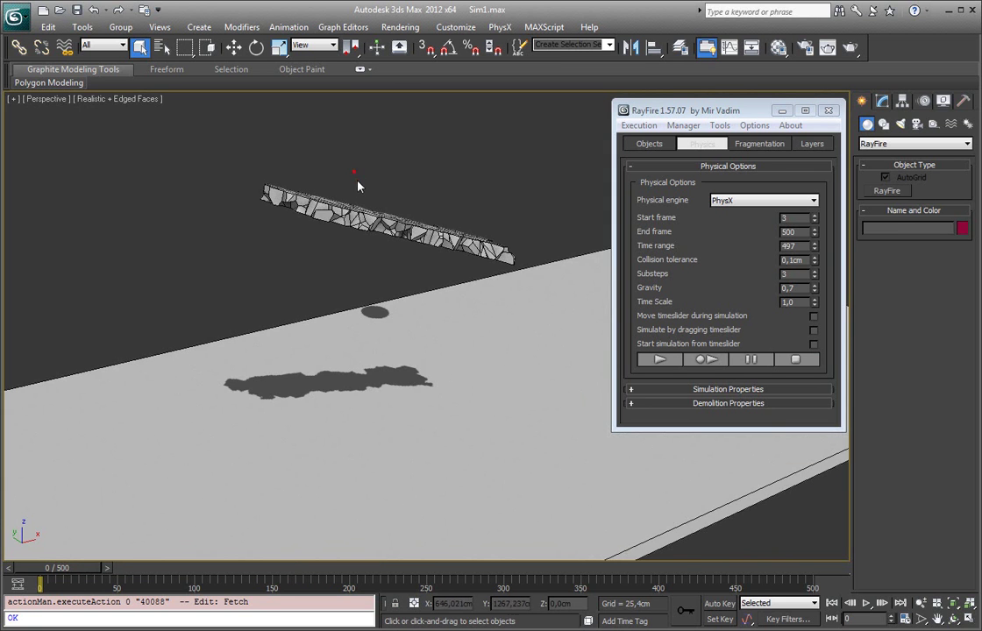
{"action": "middle_click_drag", "start_coordinate": [503, 299], "coordinate": [524, 323], "text": "alt"}
{"action": "left_click", "coordinate": [808, 315]}
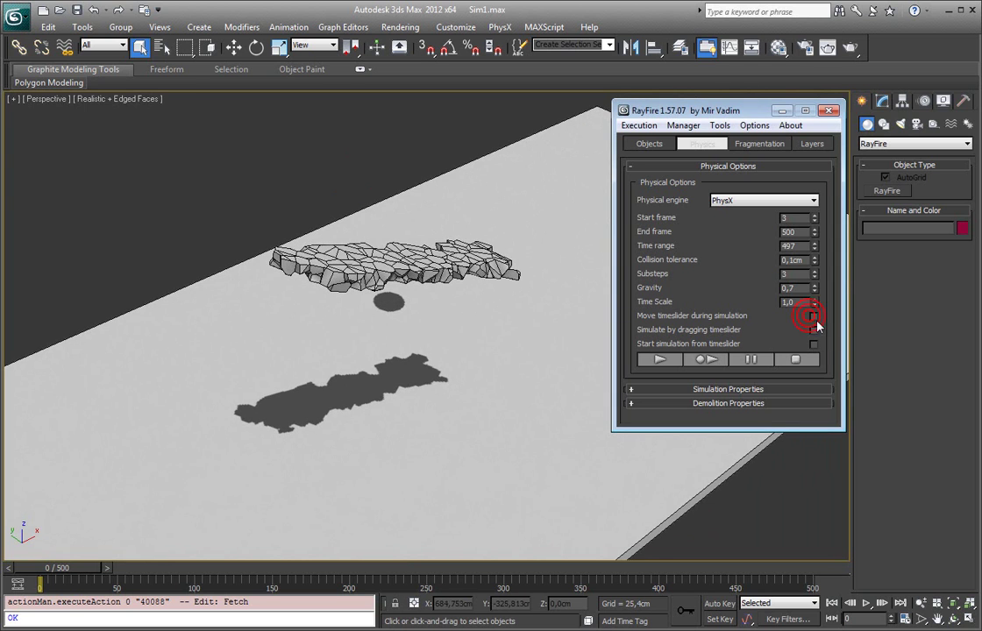
{"action": "left_click", "coordinate": [815, 319]}
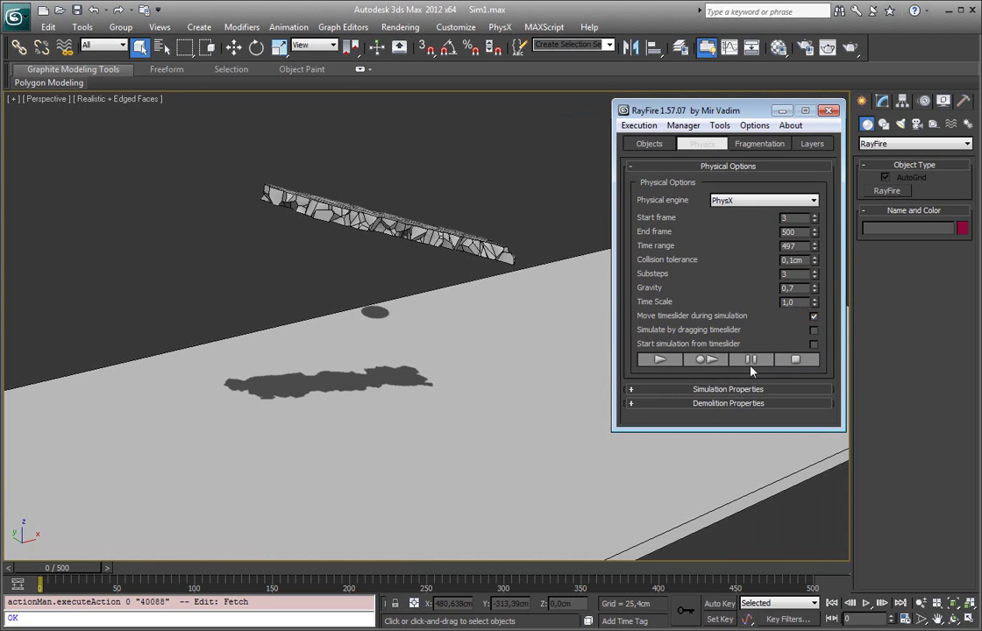
- Set the simulation's end frame to 50, select the sphere, and shorten the active timeline to 160 frames
{"action": "middle_click_drag", "start_coordinate": [475, 188], "coordinate": [462, 257], "text": "alt"}
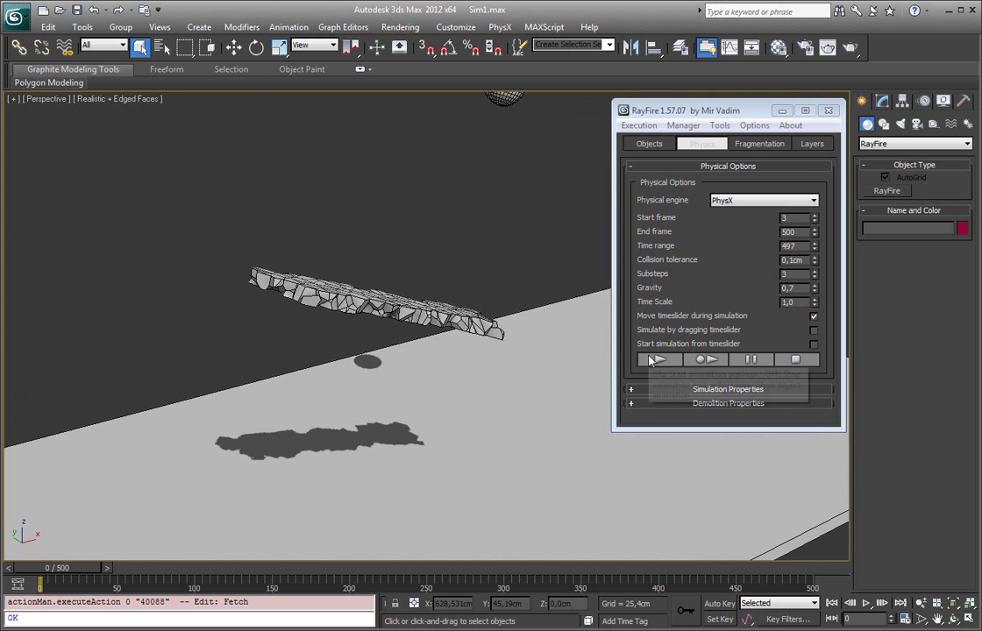
{"action": "middle_click_drag", "start_coordinate": [427, 127], "coordinate": [666, 258], "text": "alt"}
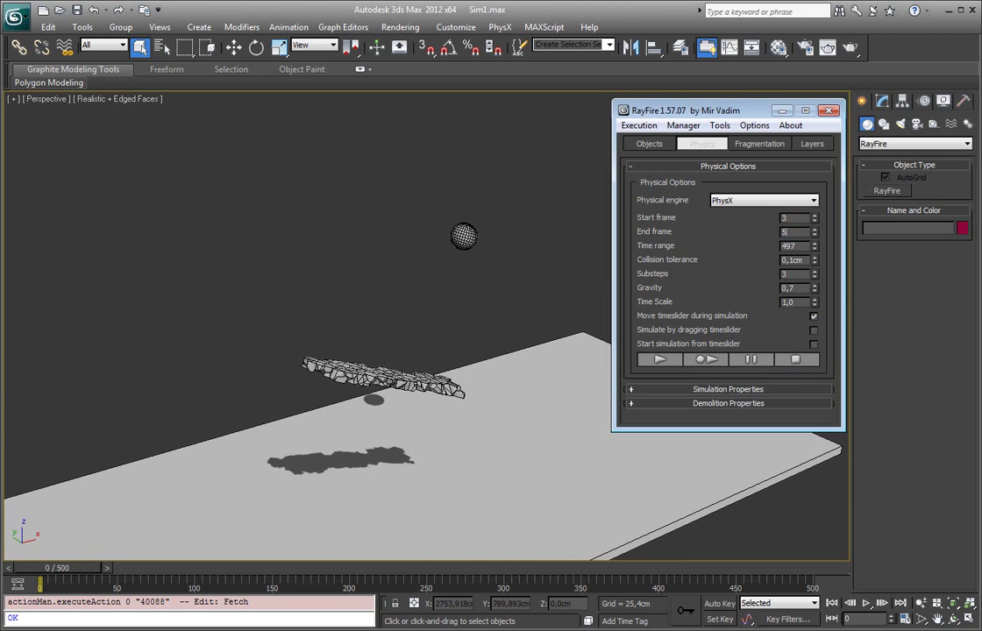
{"action": "left_click", "coordinate": [468, 239]}
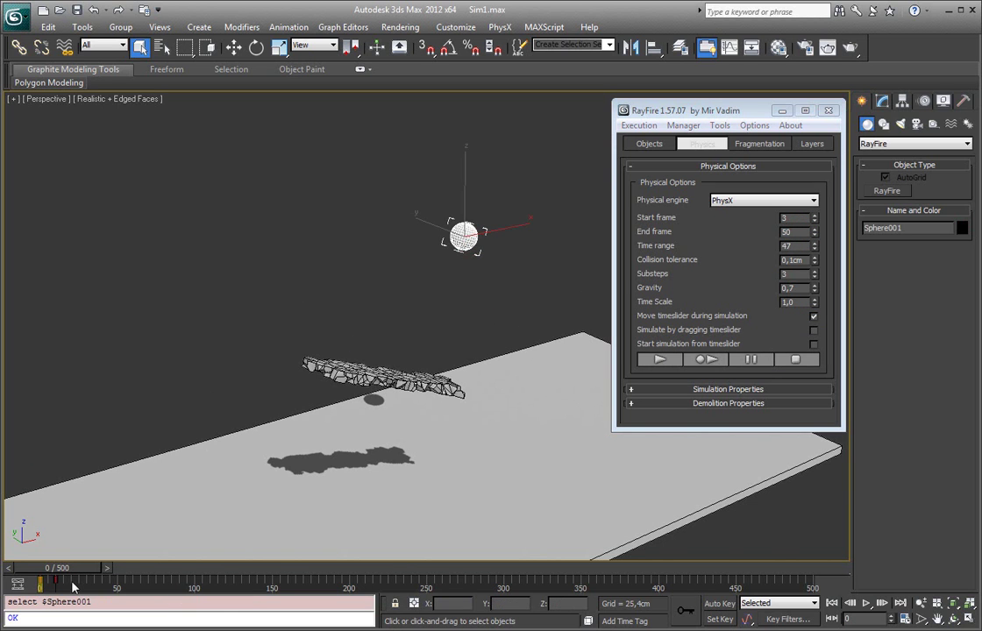
{"action": "right_click_drag", "start_coordinate": [72, 585], "coordinate": [598, 591], "text": "ctrl+alt"}
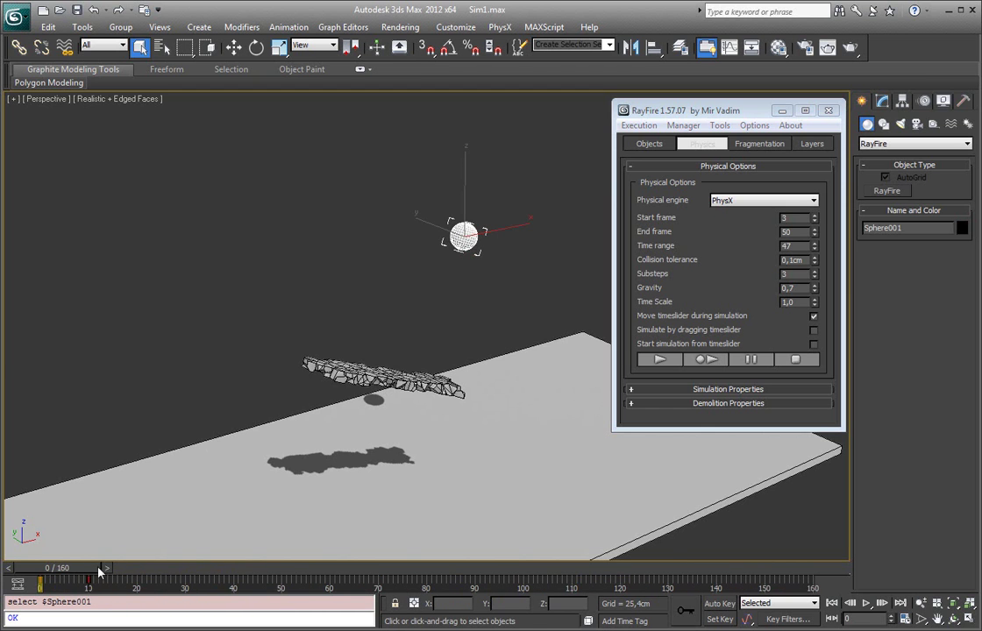
{"action": "mouse_move", "coordinate": [77, 570]}
{"action": "left_mouse_down"}
{"action": "mouse_move", "coordinate": [111, 572]}
{"action": "mouse_move", "coordinate": [62, 577]}
{"action": "left_mouse_up"}
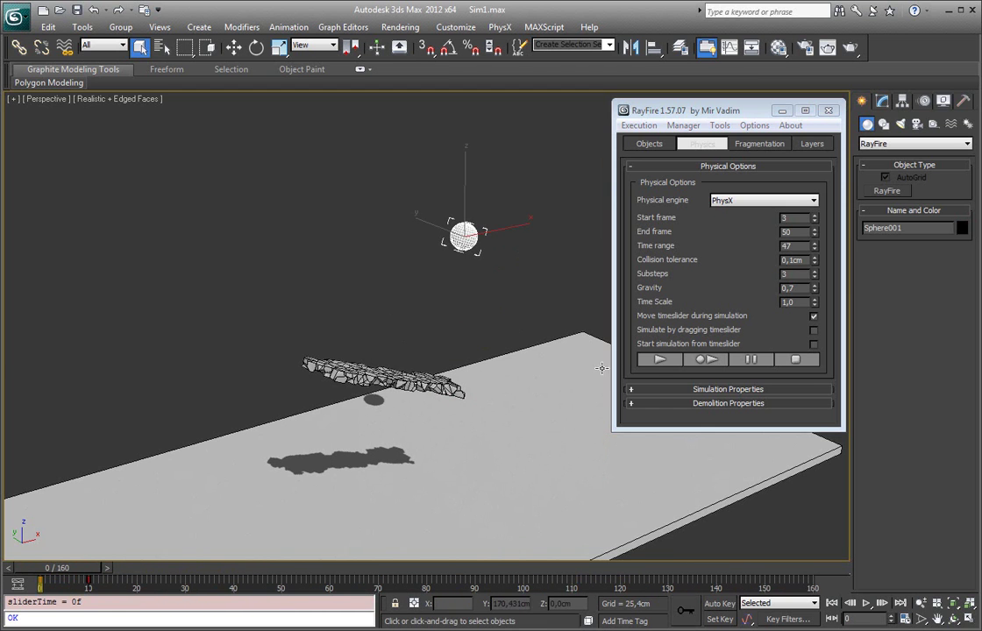
- Run the preview up to frame 50, then select the sphere and scrub back to frame 0 to check its animation keys
{"action": "left_click", "coordinate": [661, 360]}
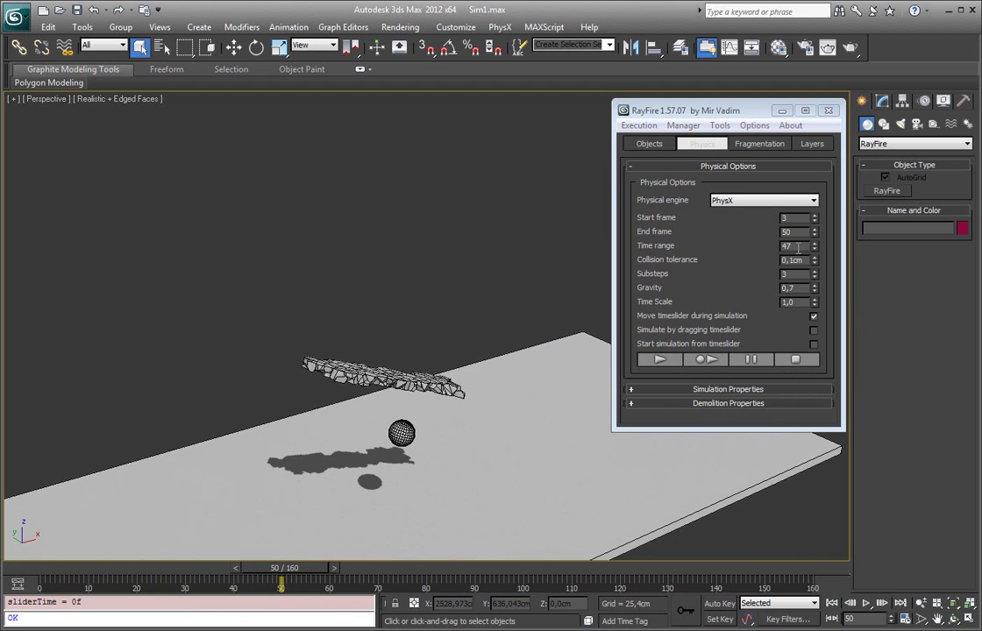
{"action": "double_click", "coordinate": [794, 247]}
{"action": "middle_click_drag", "start_coordinate": [413, 357], "coordinate": [403, 299]}
{"action": "left_click", "coordinate": [395, 374]}
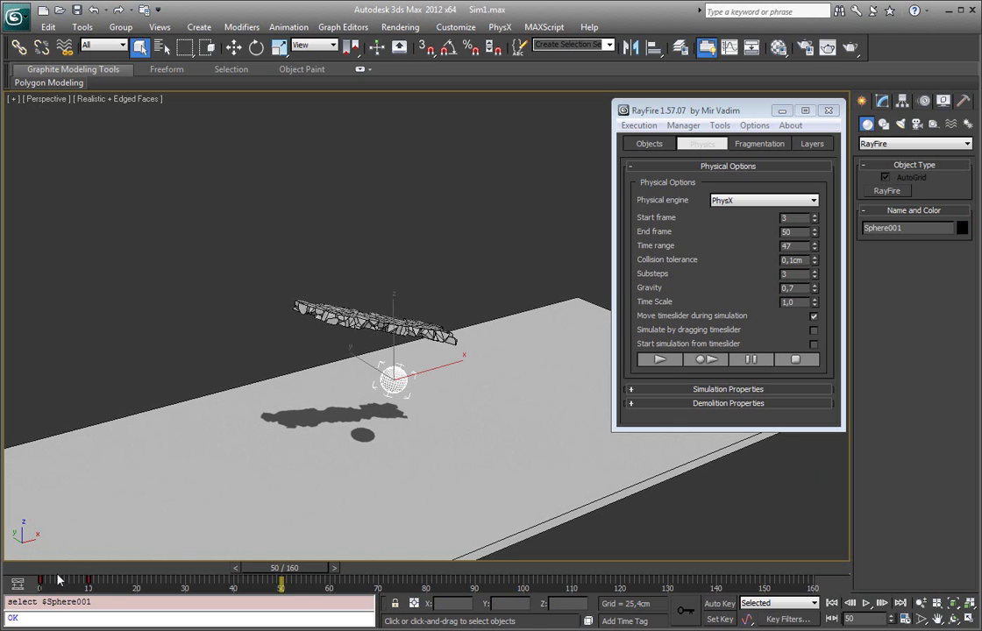
{"action": "left_click_drag", "start_coordinate": [58, 581], "coordinate": [37, 572]}
{"action": "key", "text": "q"}
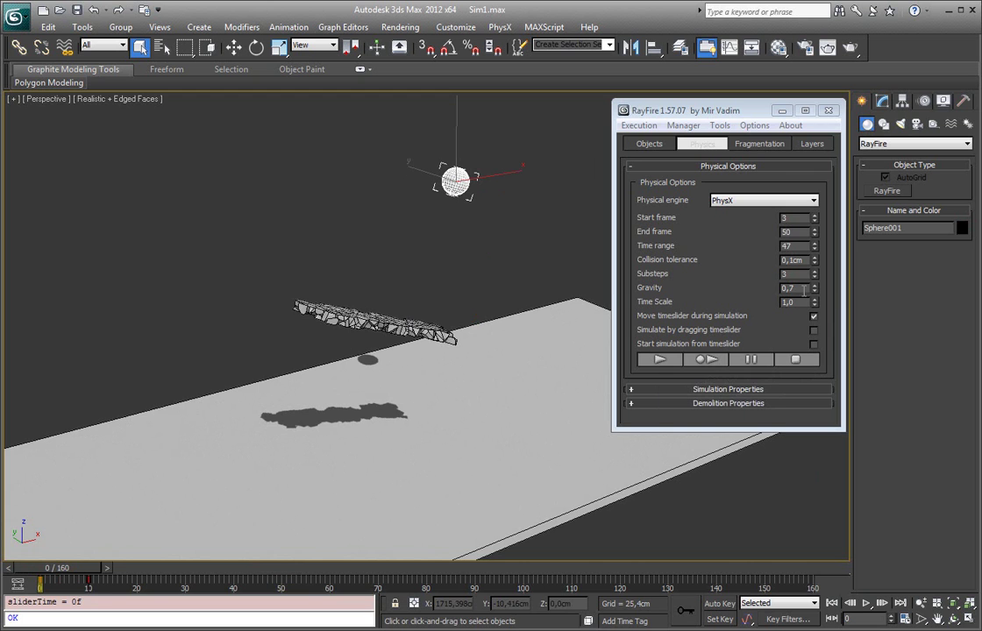
- Set the gravity to 1 and run the simulation preview again
{"action": "double_click", "coordinate": [800, 288]}
{"action": "type", "text": "1"}
{"action": "left_click", "coordinate": [658, 362]}
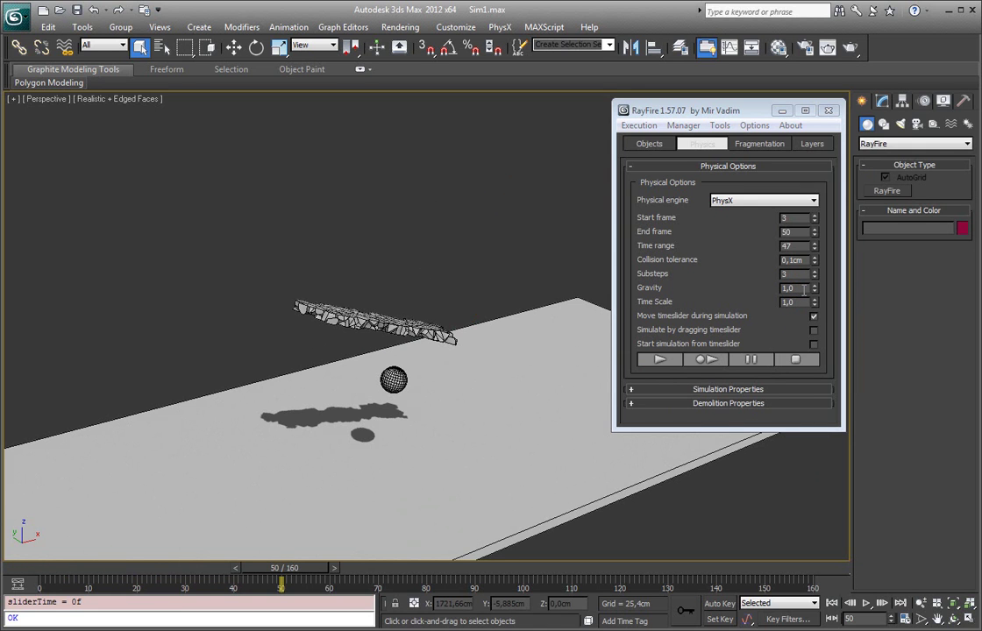
- Bake the simulation into animation keys, scrub back to the early frames, and select the sphere to inspect its keys
{"action": "left_click", "coordinate": [710, 364]}
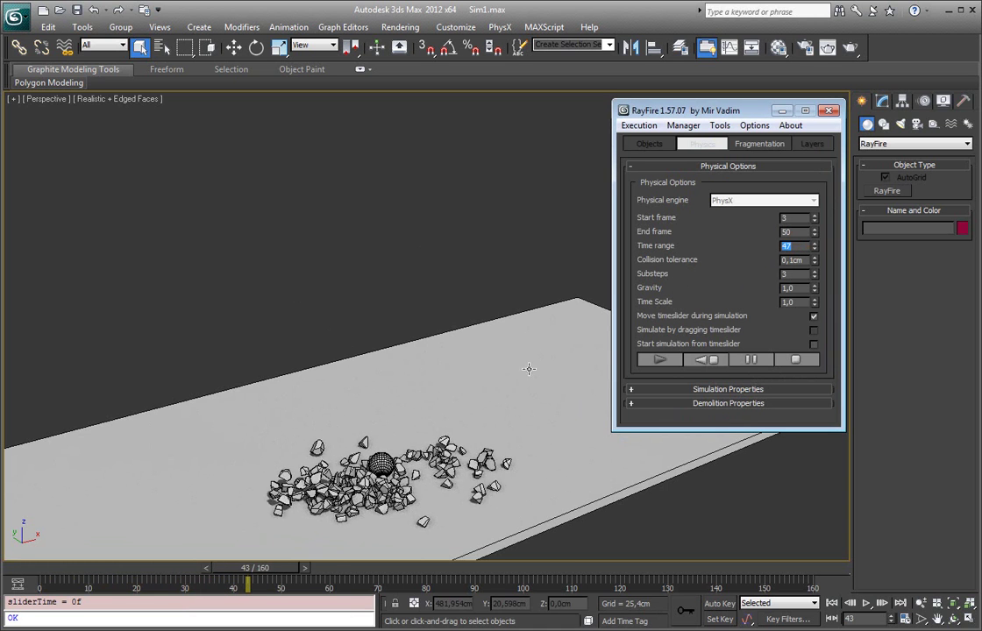
{"action": "left_click_drag", "start_coordinate": [295, 584], "coordinate": [103, 582]}
{"action": "left_click", "coordinate": [423, 325]}
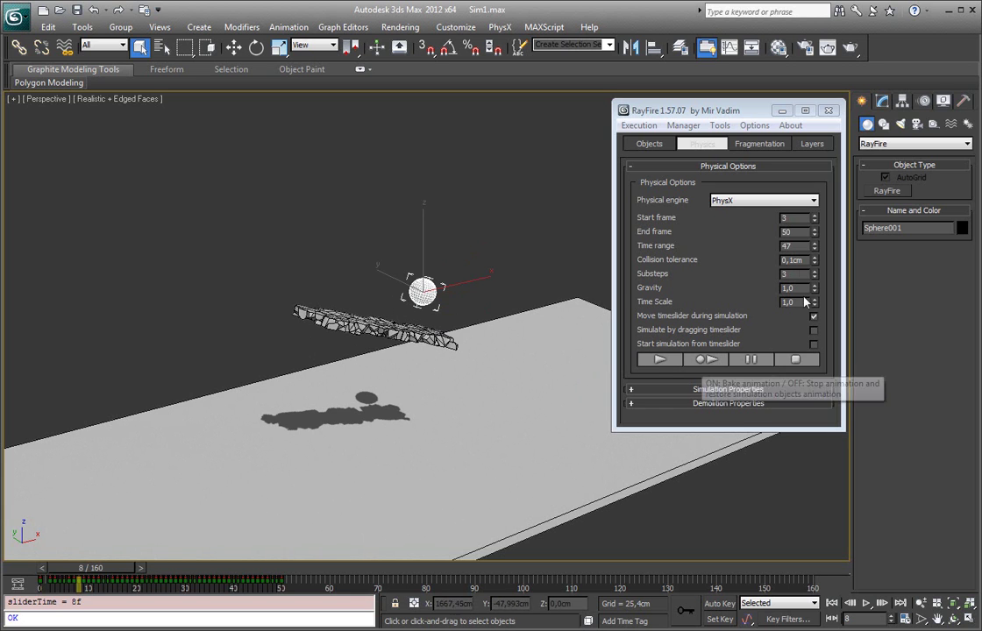
- Clear the selection and discard the baked animation by restoring the held scene with Fetch
{"action": "left_click", "coordinate": [376, 179]}
{"action": "key", "text": "ctrl+alt+f"}
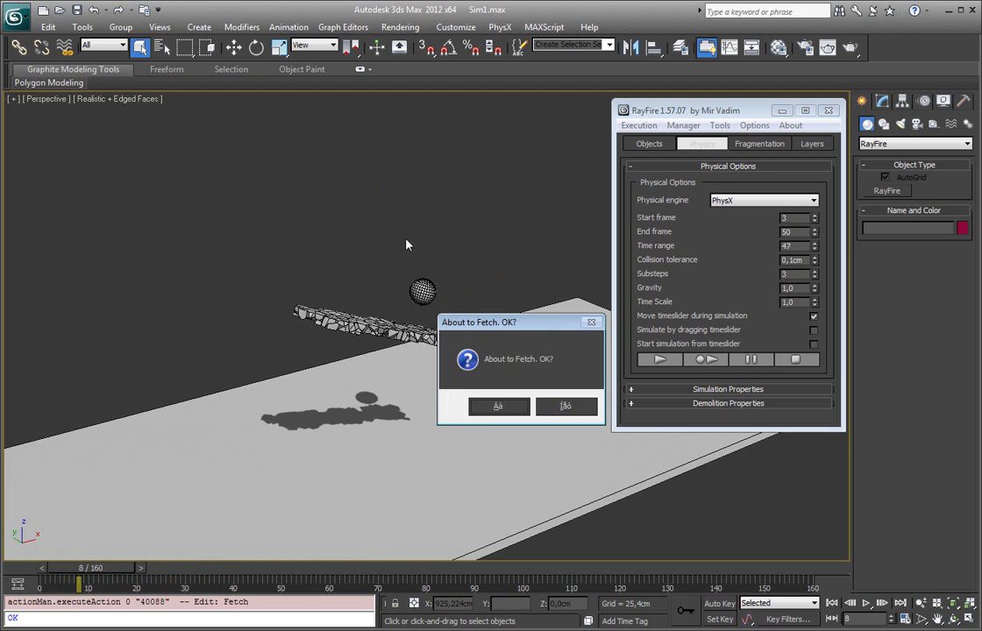
{"action": "left_click", "coordinate": [509, 409]}
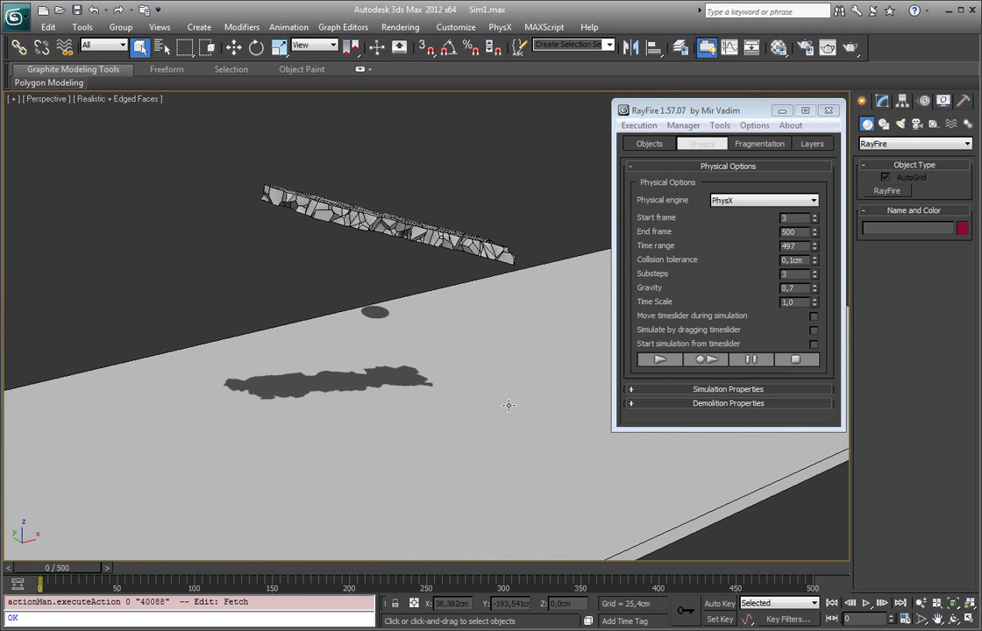
{"action": "middle_click_drag", "start_coordinate": [505, 237], "coordinate": [483, 293]}
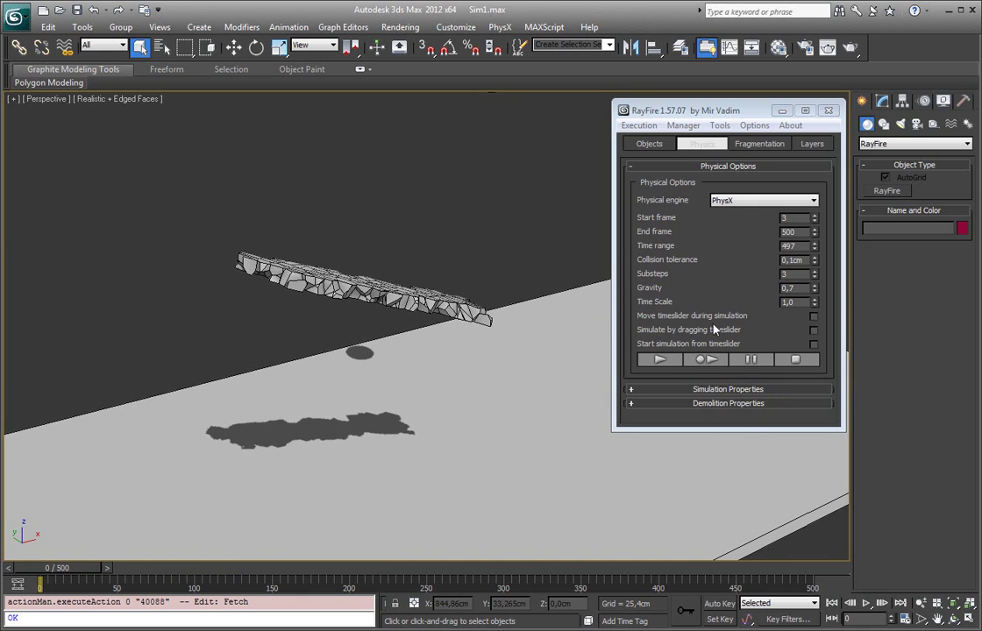
- Run the preview, pause it as the sphere breaks through the slab, and inspect the fragments up close from several angles
{"action": "left_click", "coordinate": [660, 360]}
{"action": "left_click", "coordinate": [666, 363]}
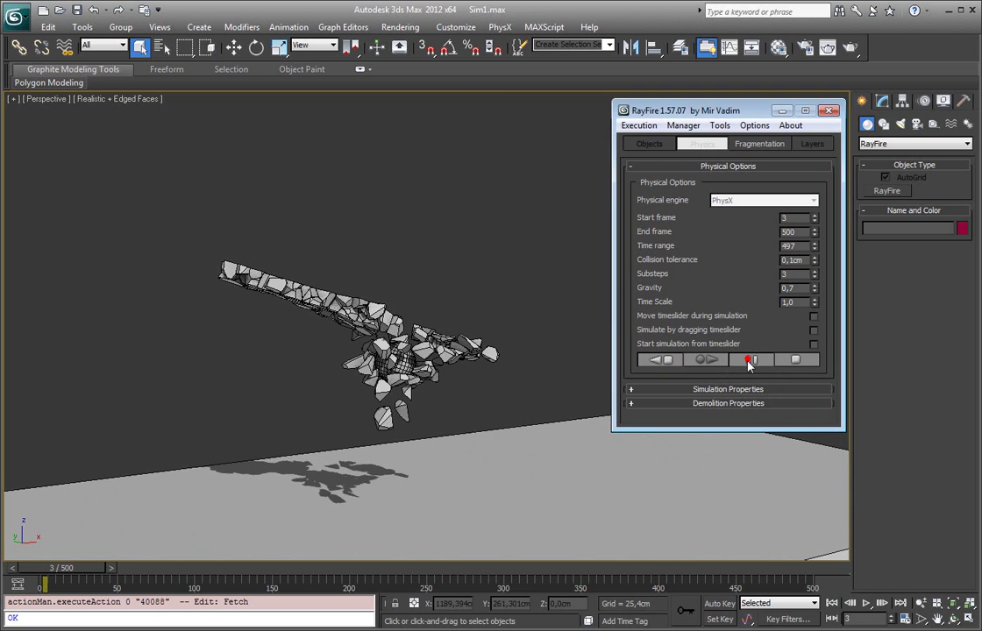
{"action": "left_click", "coordinate": [476, 345]}
{"action": "middle_click_drag", "start_coordinate": [476, 344], "coordinate": [327, 352], "text": "alt"}
{"action": "scroll", "coordinate": [327, 353], "scroll_direction": "up", "scroll_amount": 4}
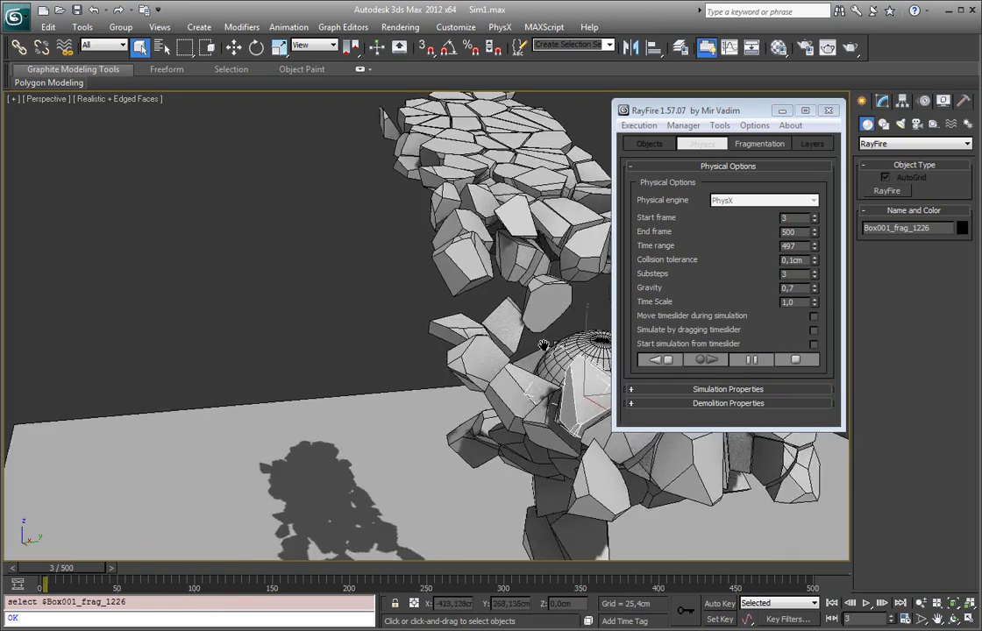
{"action": "middle_click_drag", "start_coordinate": [511, 351], "coordinate": [543, 313]}
{"action": "scroll", "coordinate": [494, 312], "scroll_direction": "down", "scroll_amount": 5}
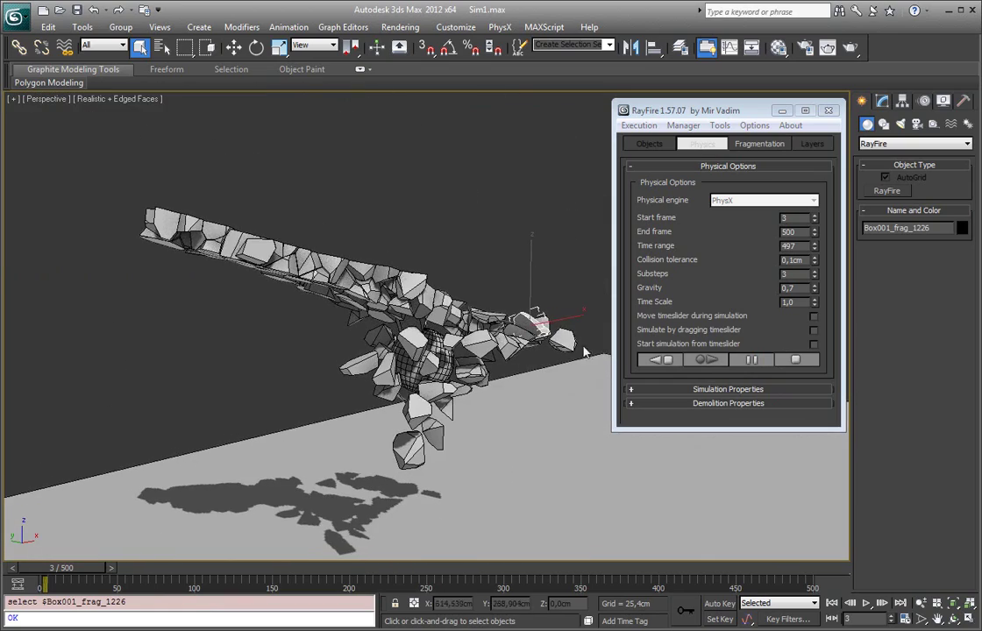
{"action": "middle_click_drag", "start_coordinate": [377, 349], "coordinate": [499, 320], "text": "alt"}
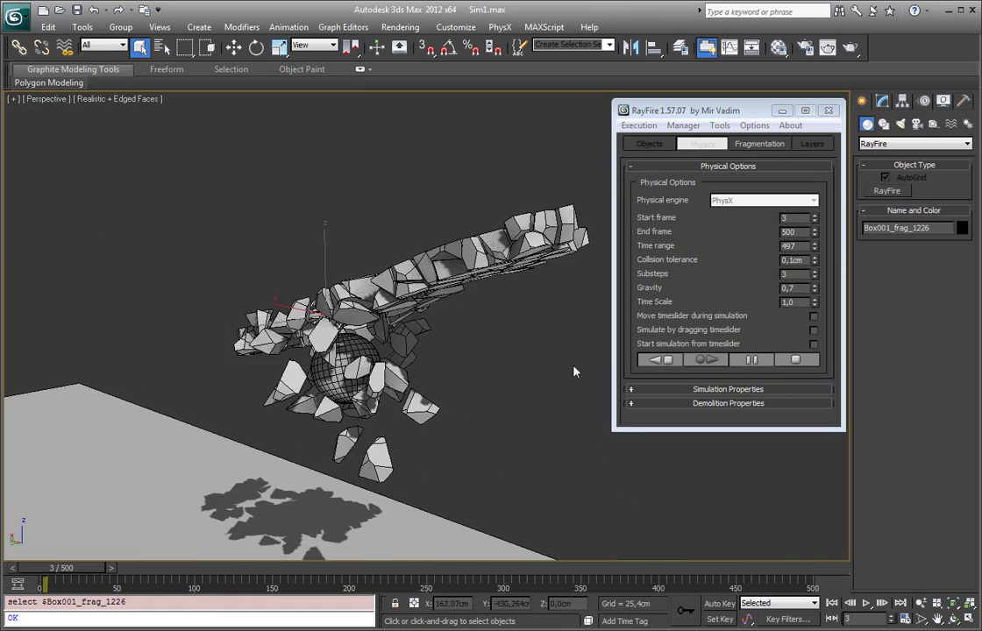
- Resume the paused preview until the fragments reach the ground, and stop it with the objects restored to their original positions
{"action": "left_click", "coordinate": [752, 361]}
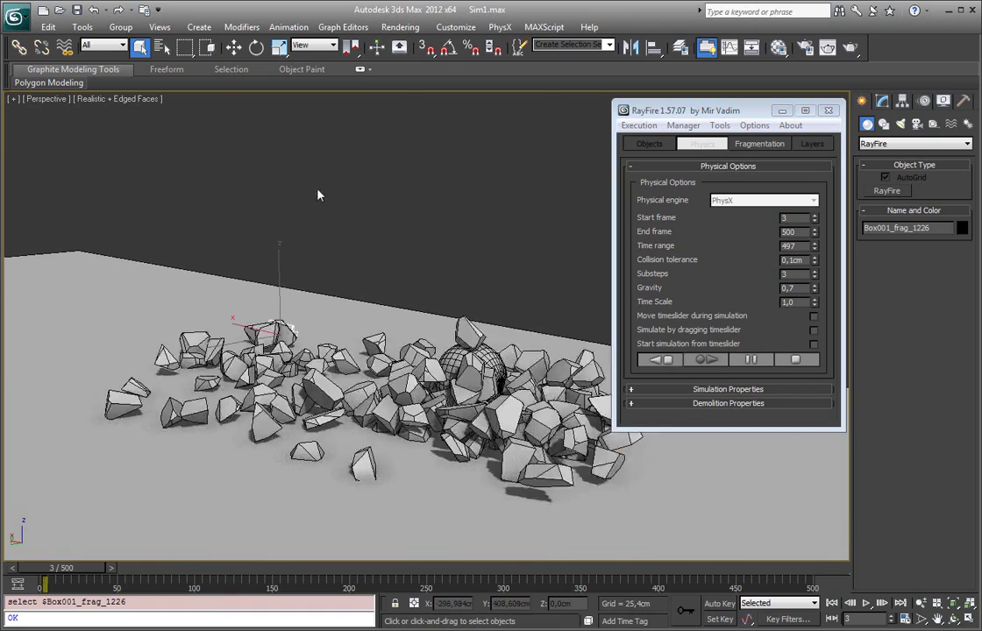
{"action": "left_click", "coordinate": [661, 360]}
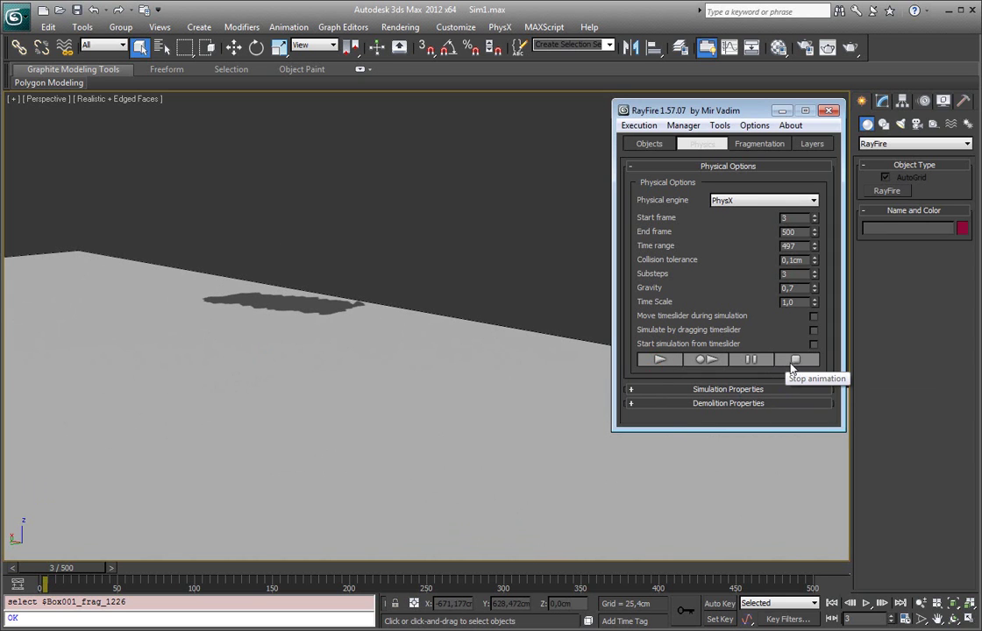
{"action": "middle_click_drag", "start_coordinate": [570, 375], "coordinate": [589, 341], "text": "alt"}
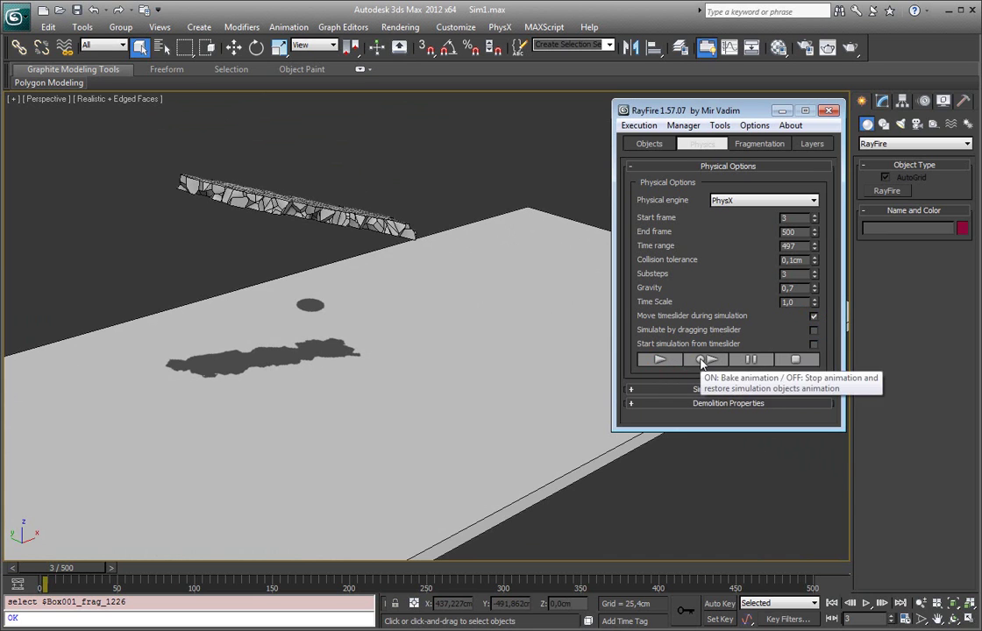
- Start a bake with the timeslider moving during simulation, and stop it once the fragments have settled on the ground
{"action": "left_click", "coordinate": [699, 360]}
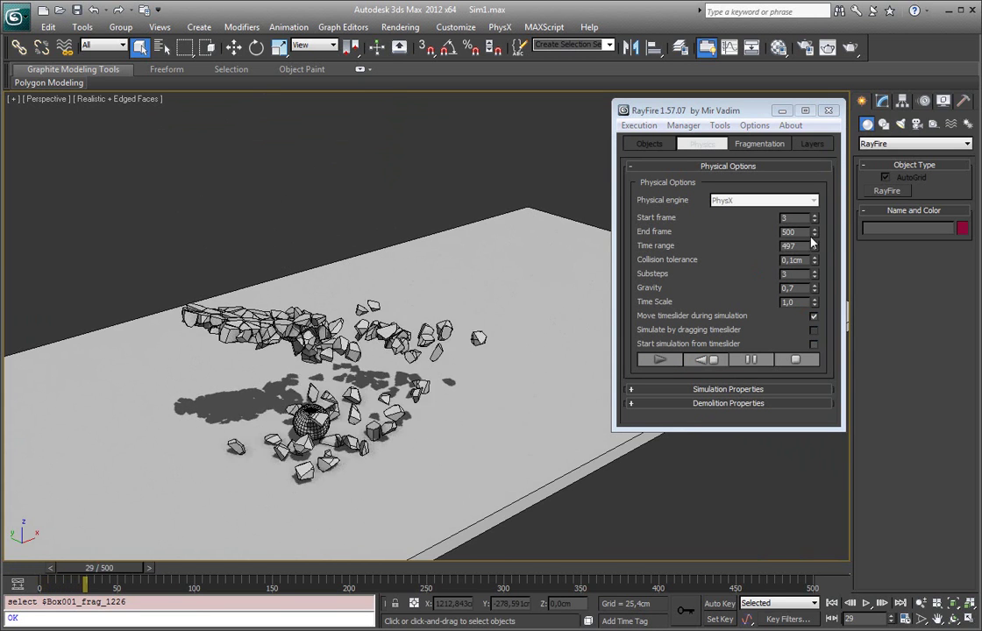
{"action": "left_click", "coordinate": [802, 231]}
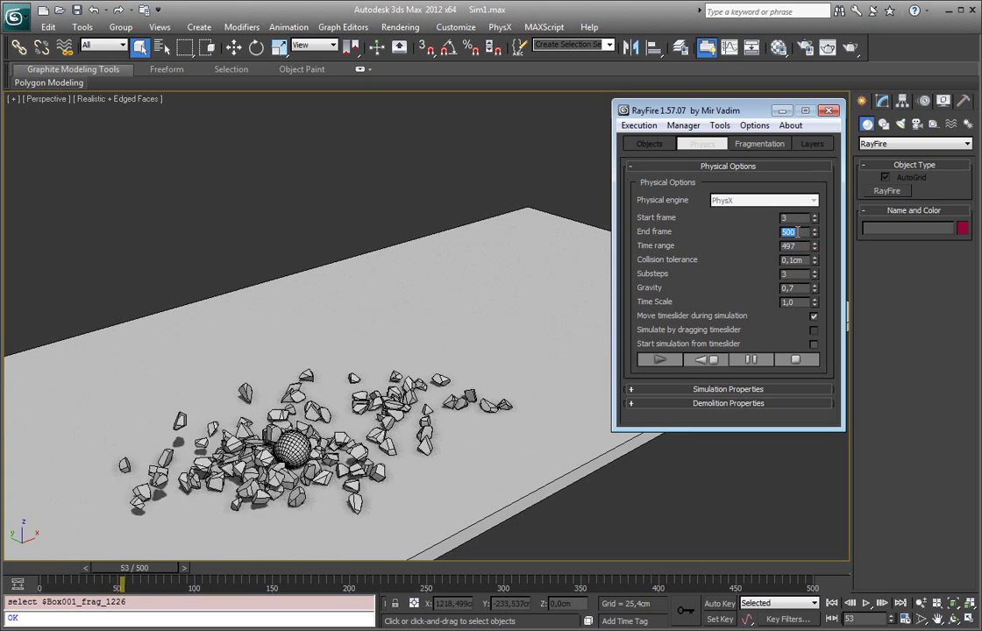
{"action": "middle_click_drag", "start_coordinate": [268, 458], "coordinate": [296, 400]}
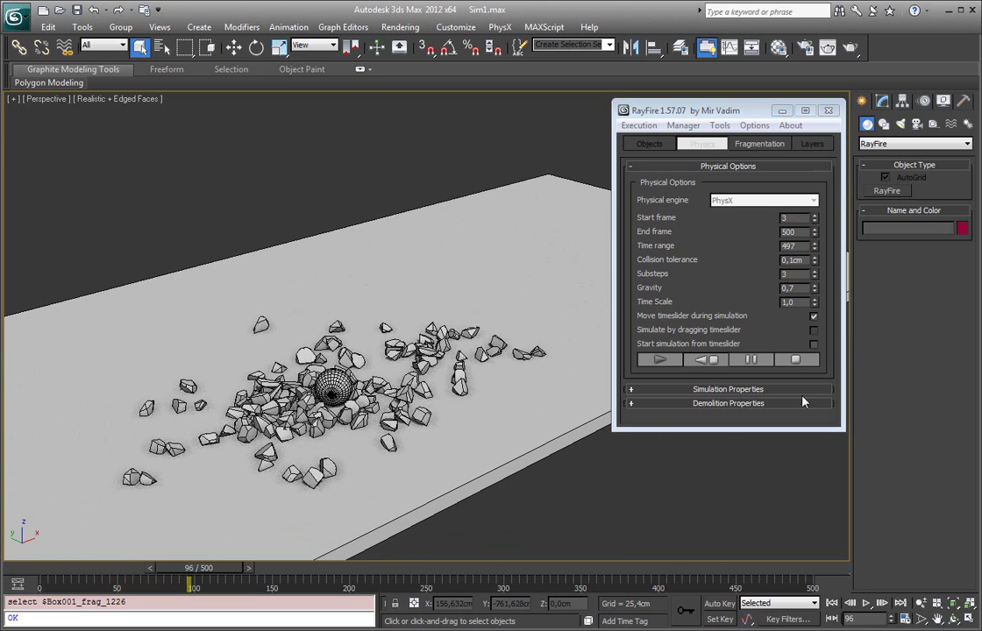
{"action": "left_click", "coordinate": [795, 360]}
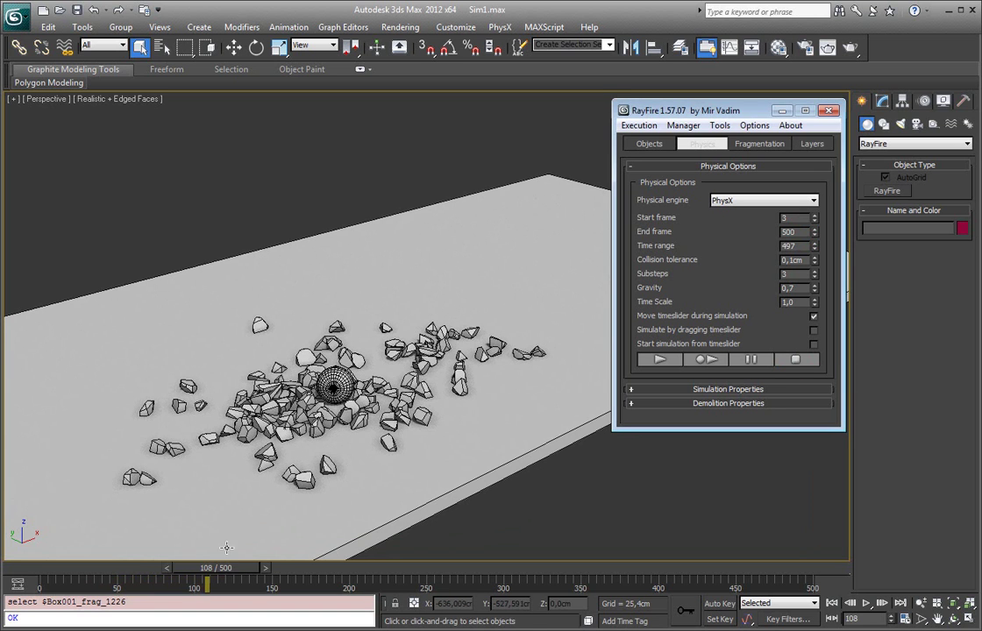
- Scrub back to frame 0 and select a fragment to check for keys, then clear the selection and Fetch the held scene
{"action": "left_click_drag", "start_coordinate": [226, 575], "coordinate": [37, 584]}
{"action": "left_click", "coordinate": [301, 417]}
{"action": "key", "text": "q"}
{"action": "left_click", "coordinate": [444, 145]}
{"action": "key", "text": "ctrl+alt+f"}
{"action": "left_click", "coordinate": [488, 405]}
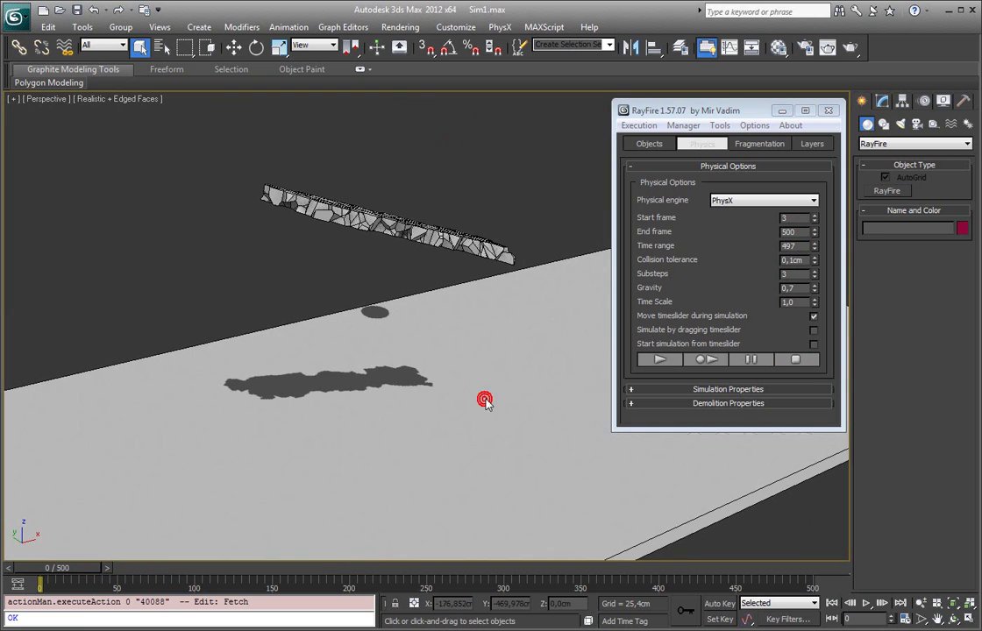
- Restart the preview, let the fragments settle on the ground, and stop it with the objects left in their simulated positions
{"action": "left_click", "coordinate": [659, 359]}
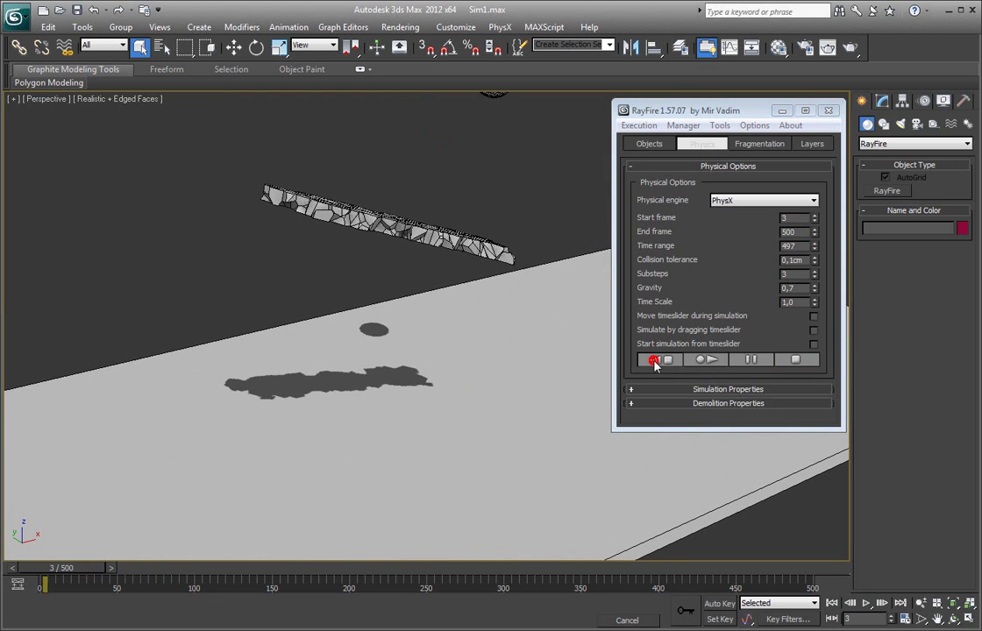
{"action": "left_click", "coordinate": [666, 361]}
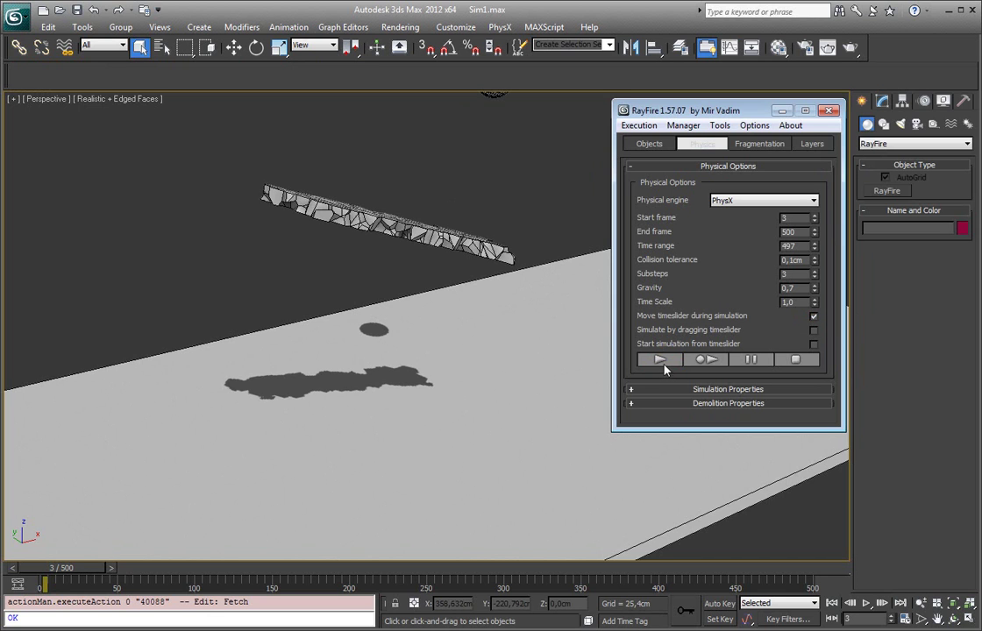
{"action": "left_click", "coordinate": [661, 362]}
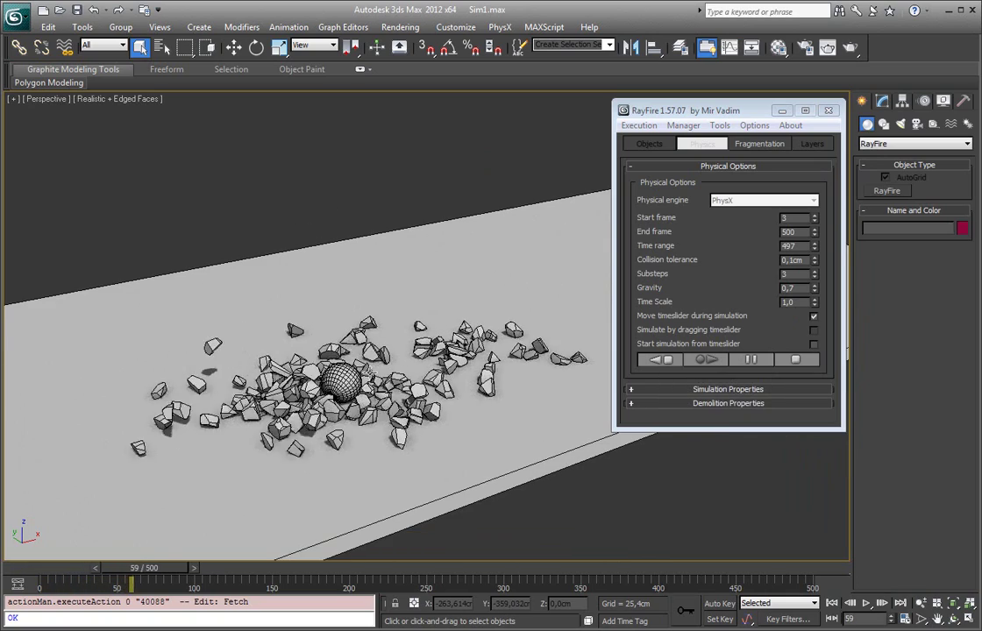
{"action": "left_click", "coordinate": [799, 360]}
- Select a fragment behind the sphere and scrub the timeline back to frame 0 to check whether it carries any animation
{"action": "left_click", "coordinate": [326, 344]}
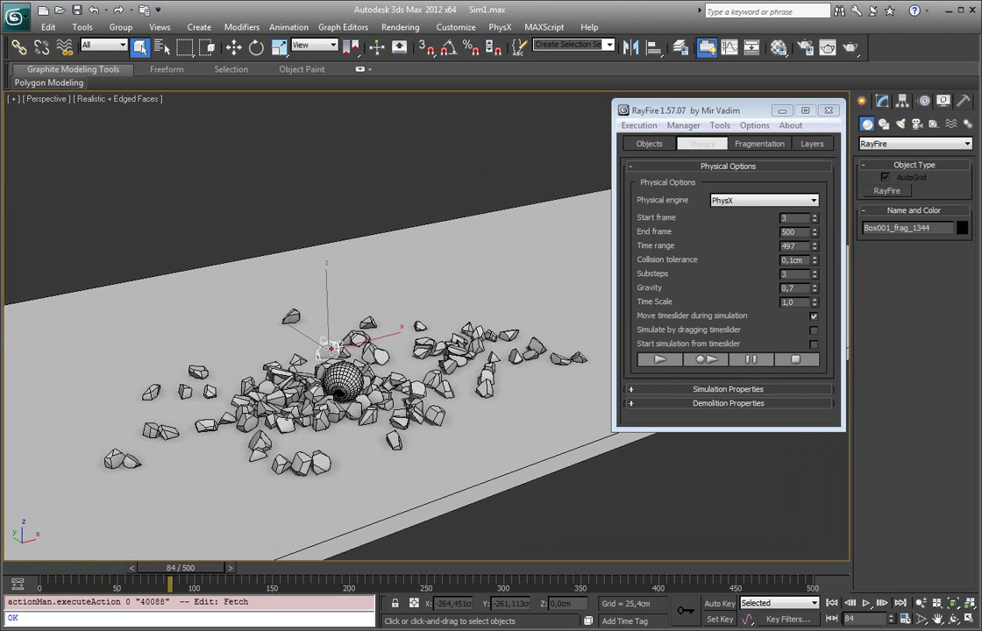
{"action": "left_click_drag", "start_coordinate": [201, 568], "coordinate": [54, 573]}
{"action": "key", "text": "q"}
{"action": "left_click", "coordinate": [735, 284]}
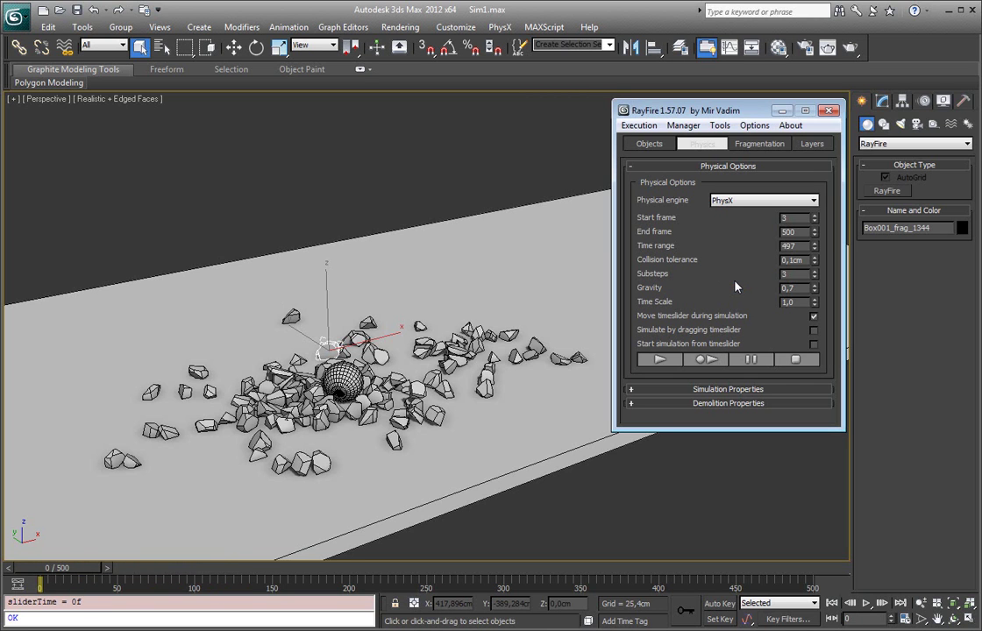